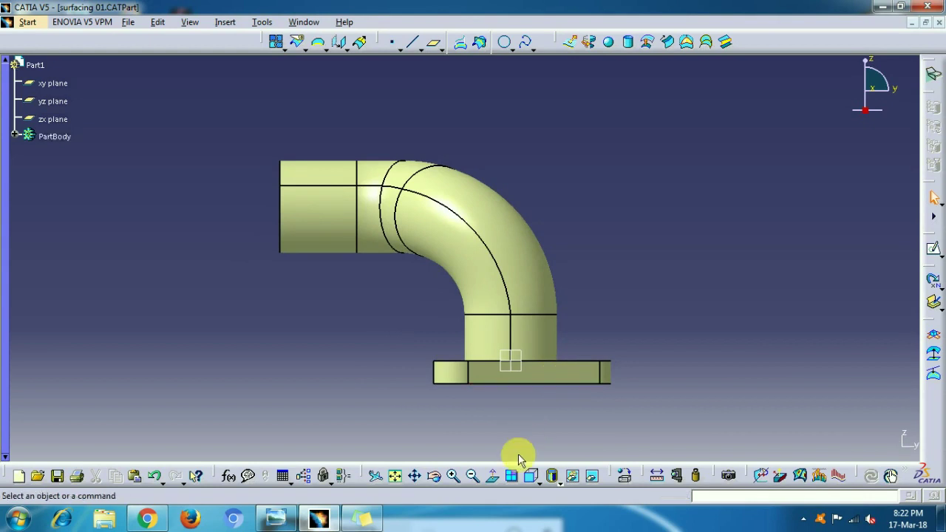
Step: Inspect the finished pipe model from the right, top and isometric views and examine the dimensions on the reference drawing
click(555, 483)
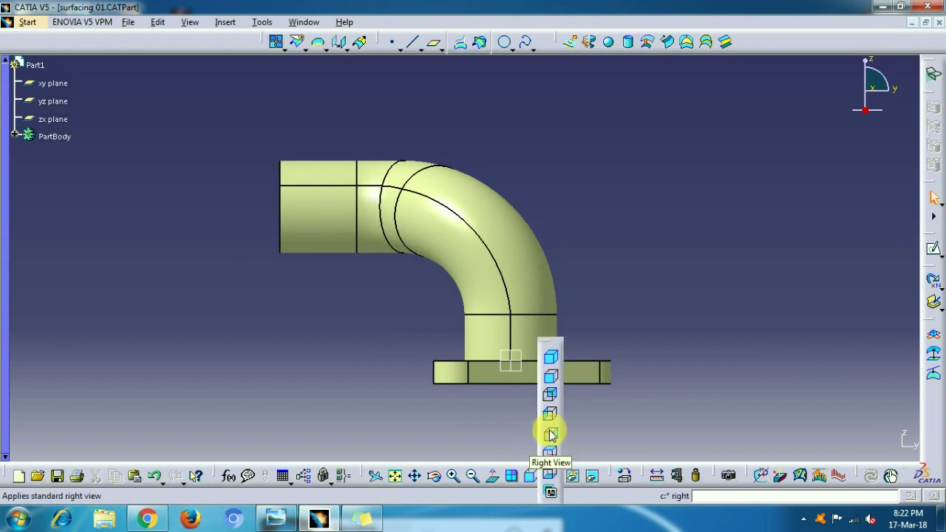
click(553, 453)
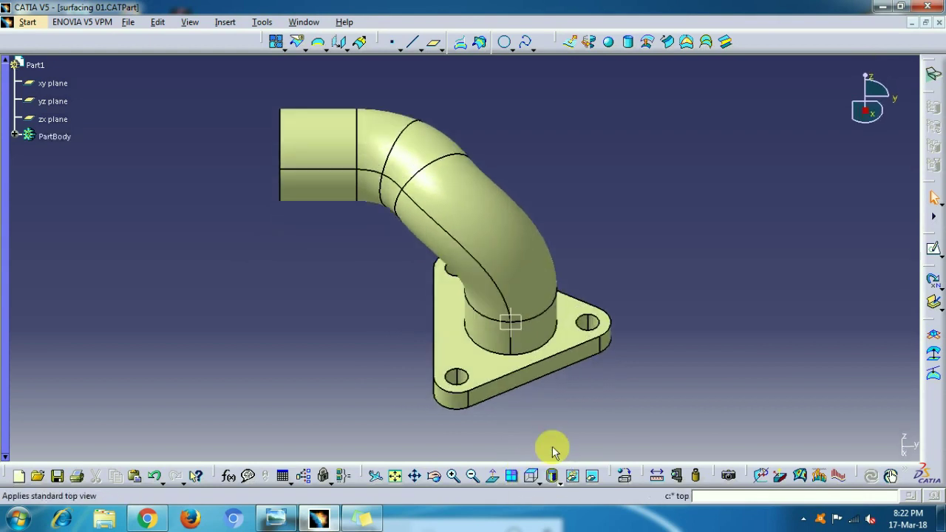
click(551, 479)
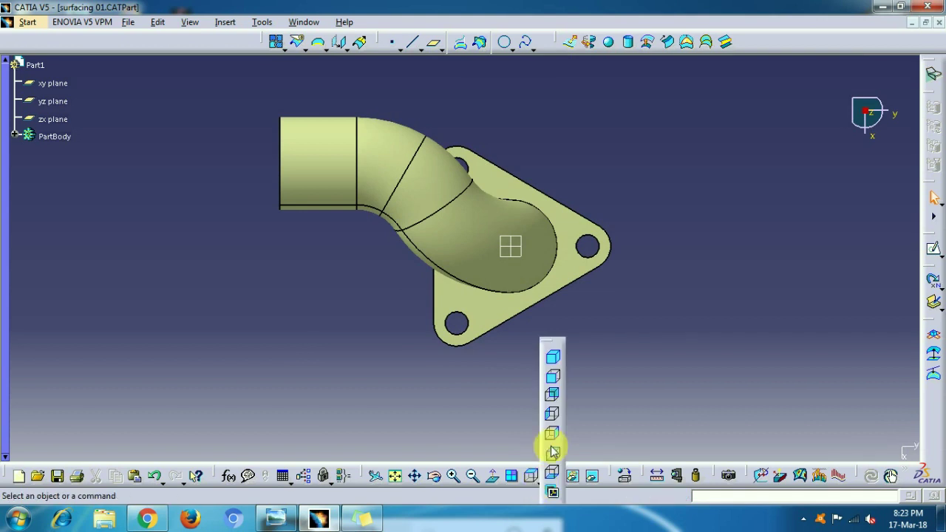
click(554, 360)
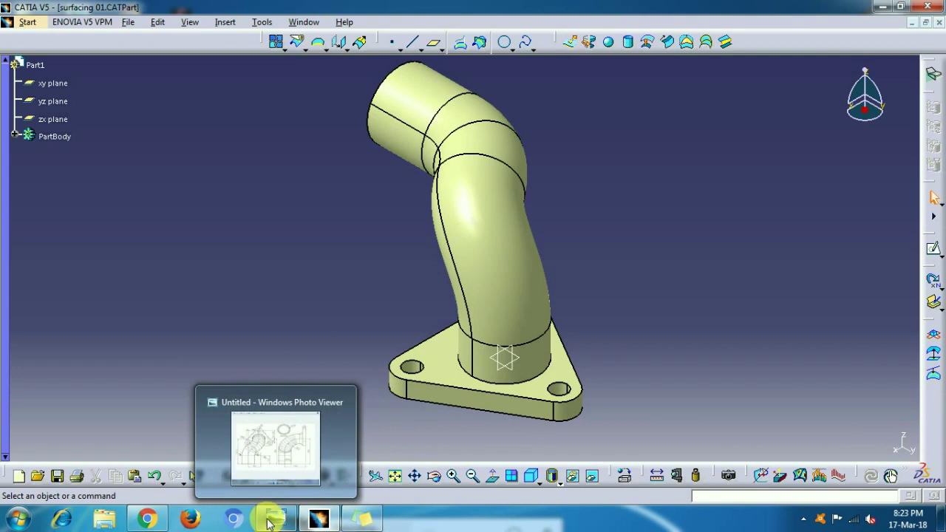
click(298, 524)
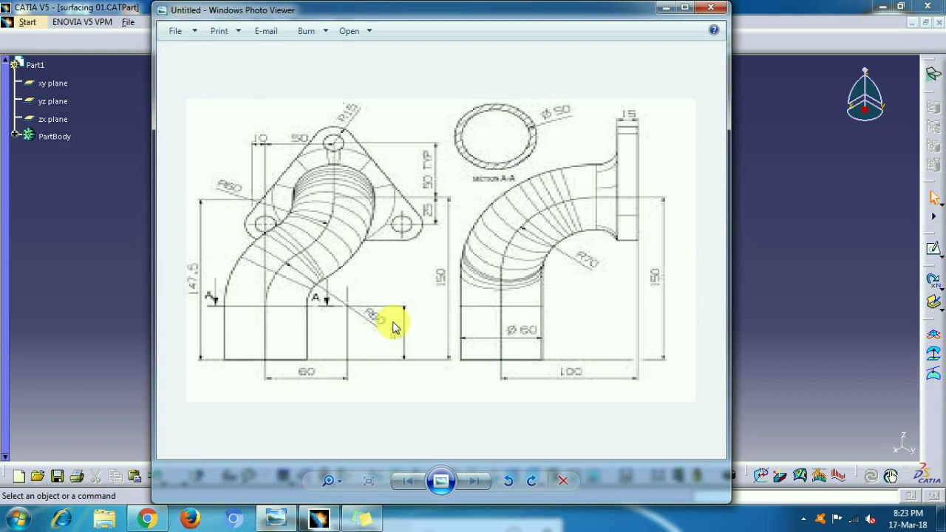
click(668, 10)
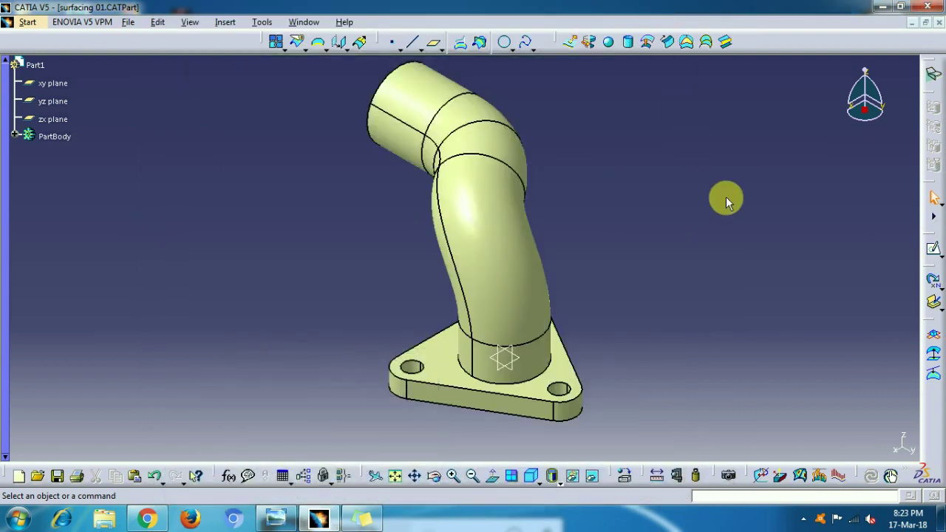
Step: Create a new part named CATIA V5 SURFACE DESIGN TUTORIAL in the Wireframe and Surface Design workbench with hybrid design enabled
click(26, 26)
mouse_move(74, 56)
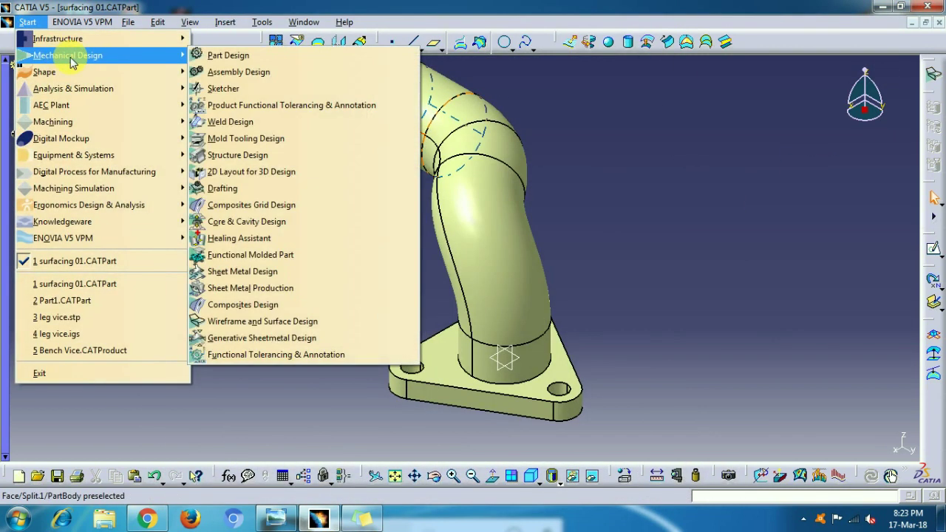
click(283, 324)
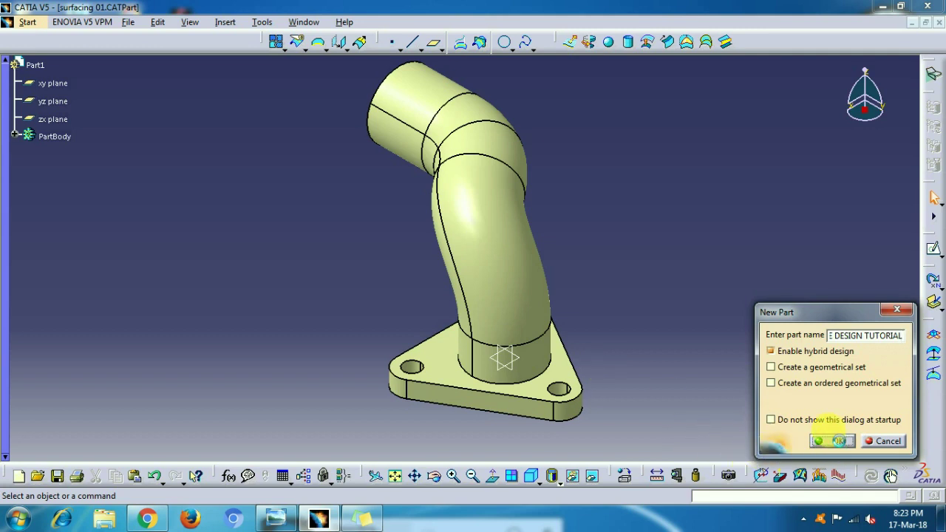
click(835, 437)
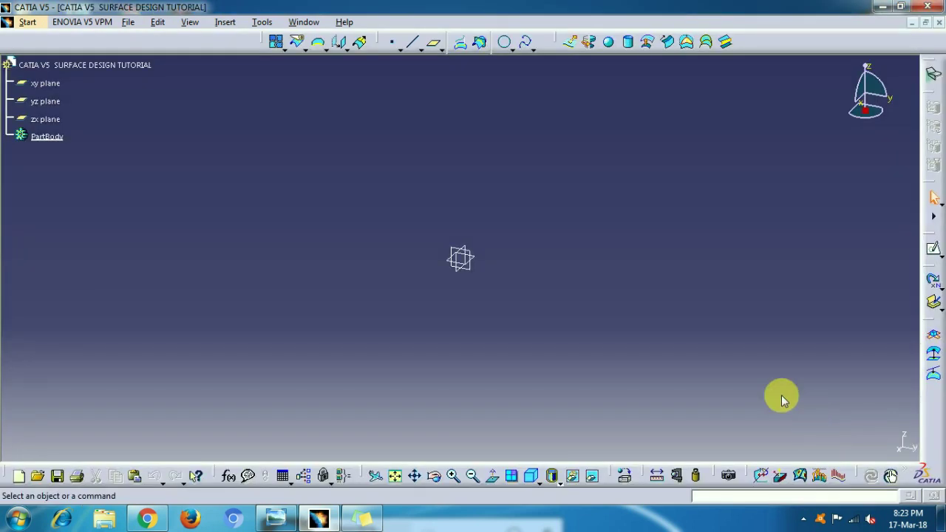
click(484, 259)
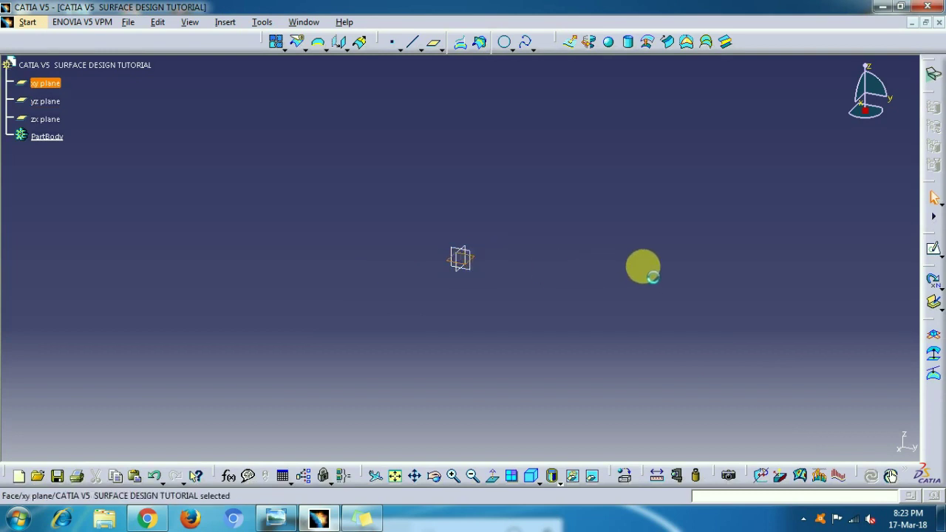
click(934, 252)
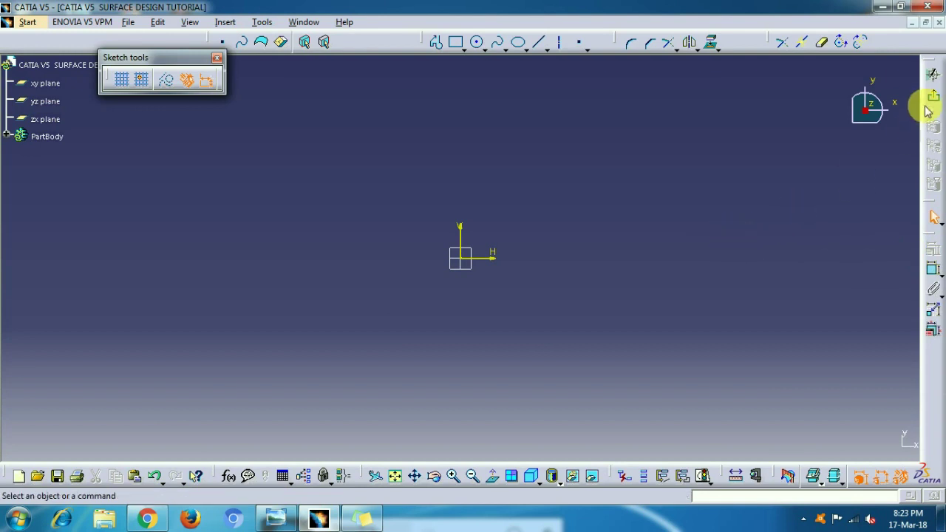
click(932, 75)
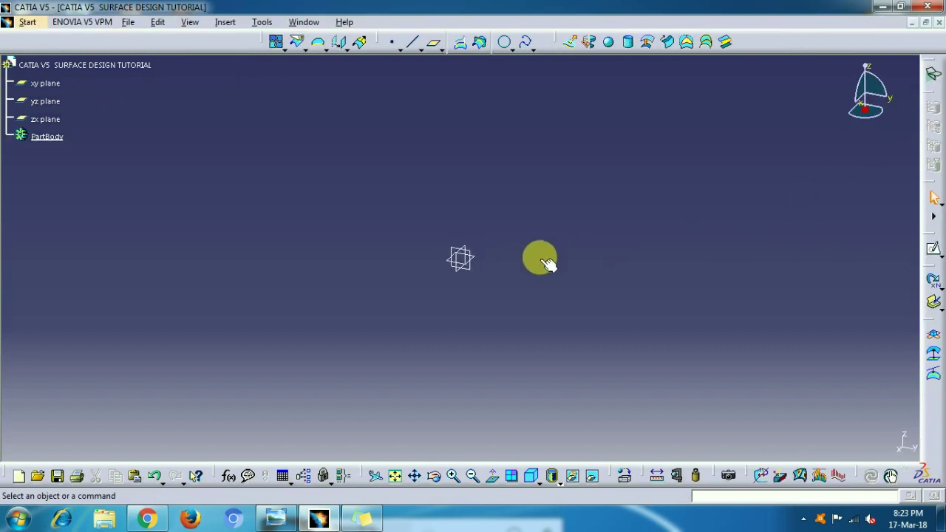
Step: Open a new sketch on the yz plane from an isometric view
click(532, 478)
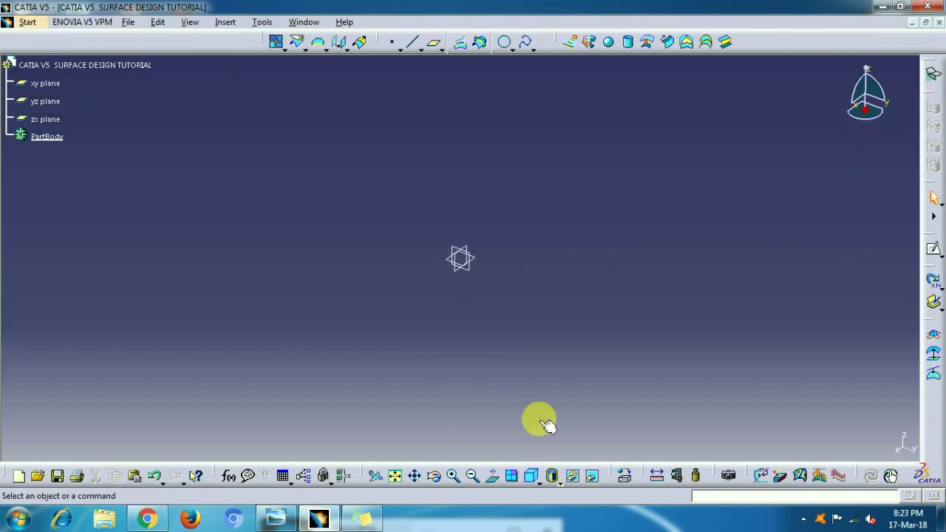
click(479, 253)
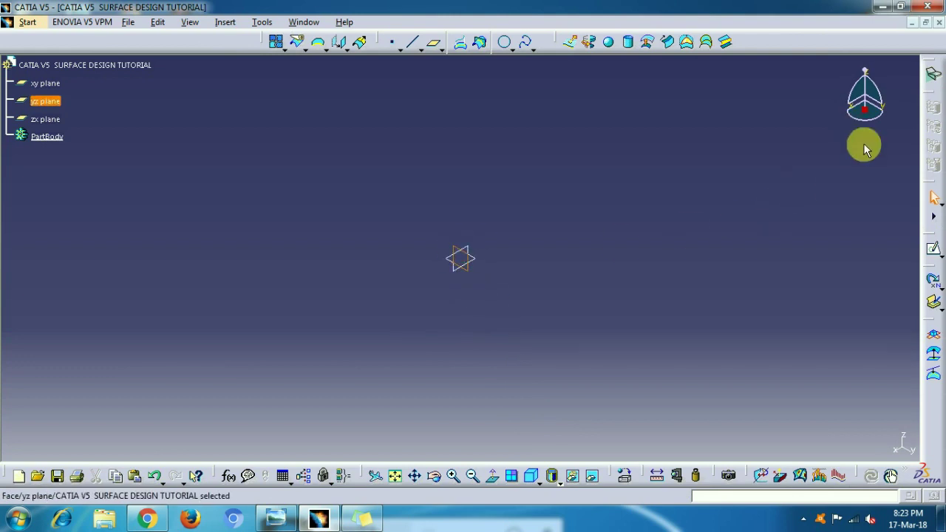
click(933, 250)
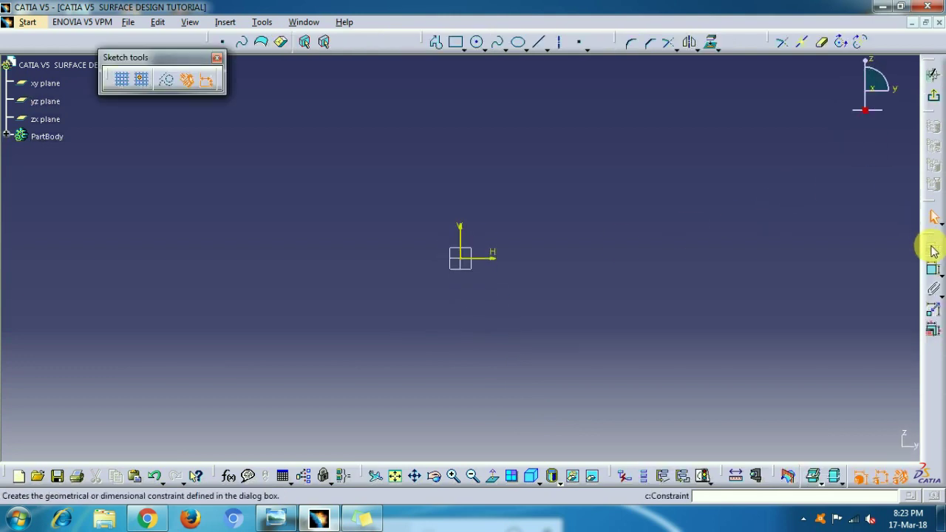
Step: Consult the reference drawing and sketch a vertical line from the origin, a tangent arc of about 39 mm radius and a horizontal line toward negative H
click(273, 519)
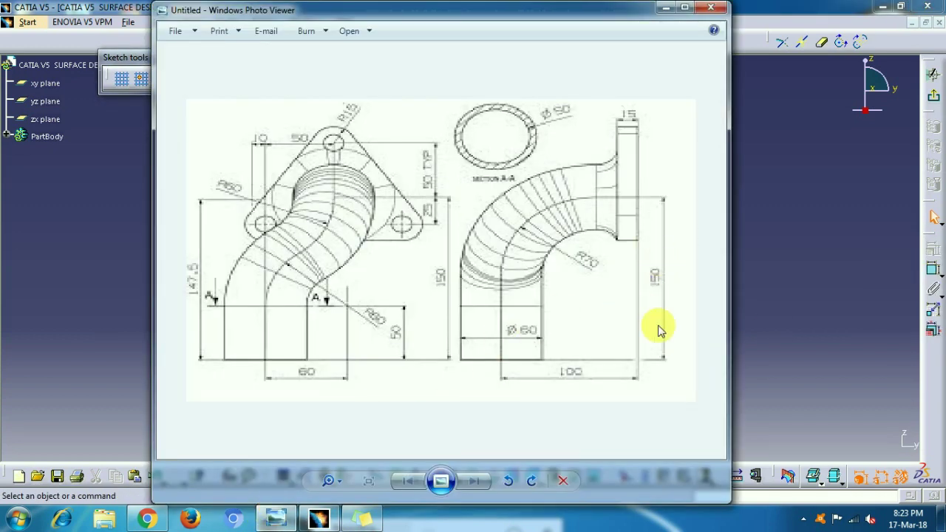
click(665, 8)
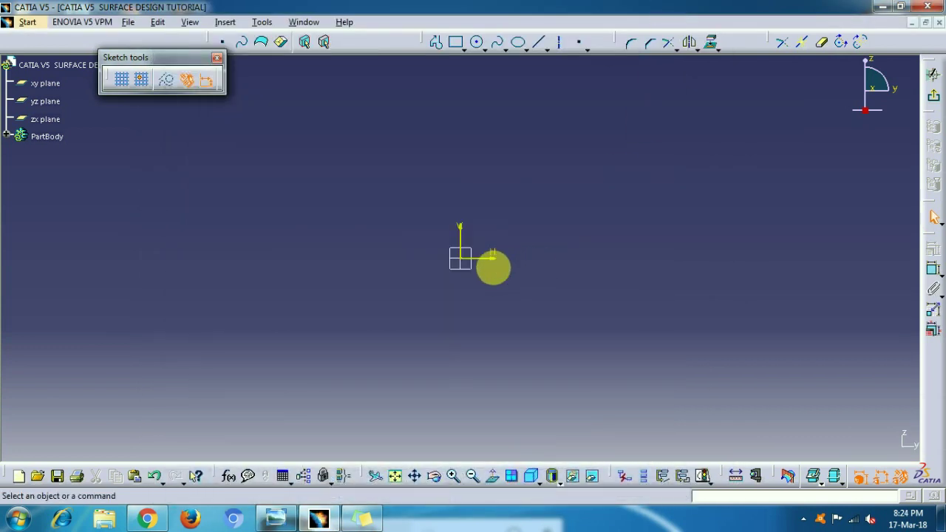
click(436, 42)
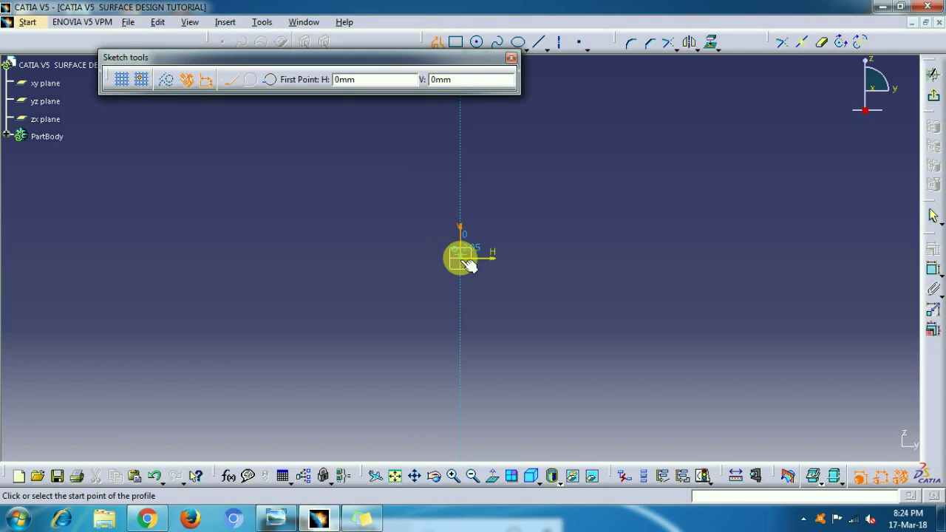
click(465, 262)
drag(461, 218, 406, 168)
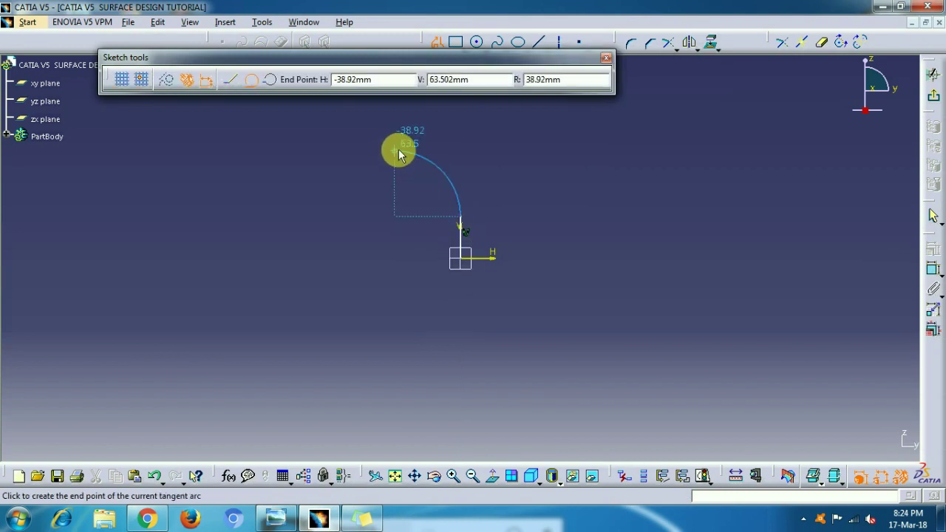
click(398, 150)
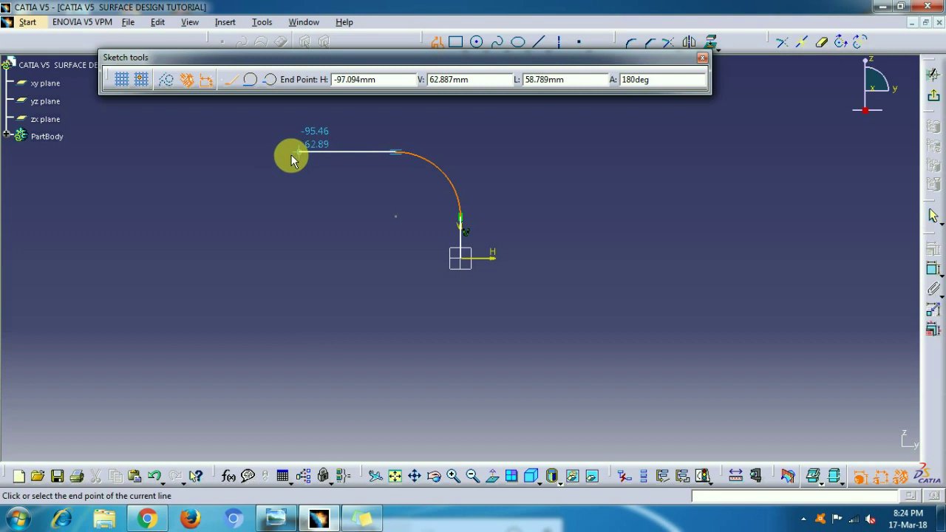
click(276, 153)
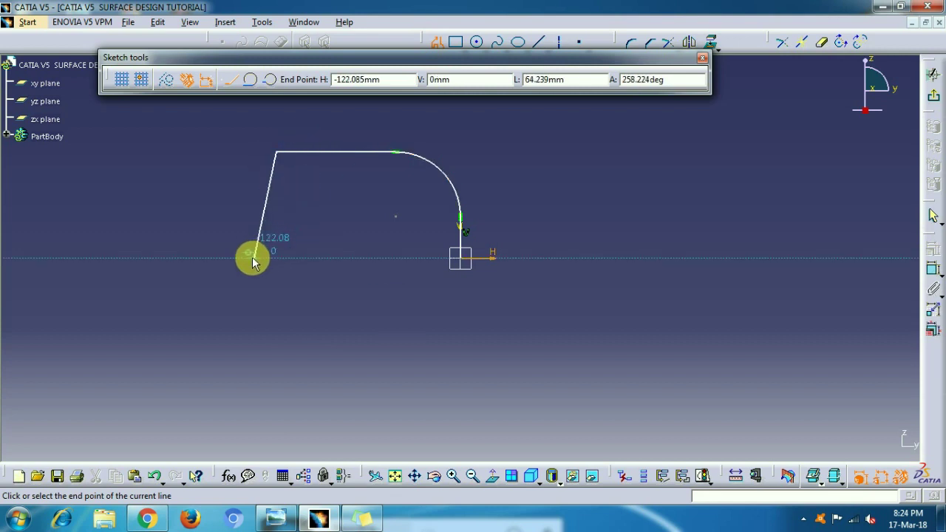
key(Escape)
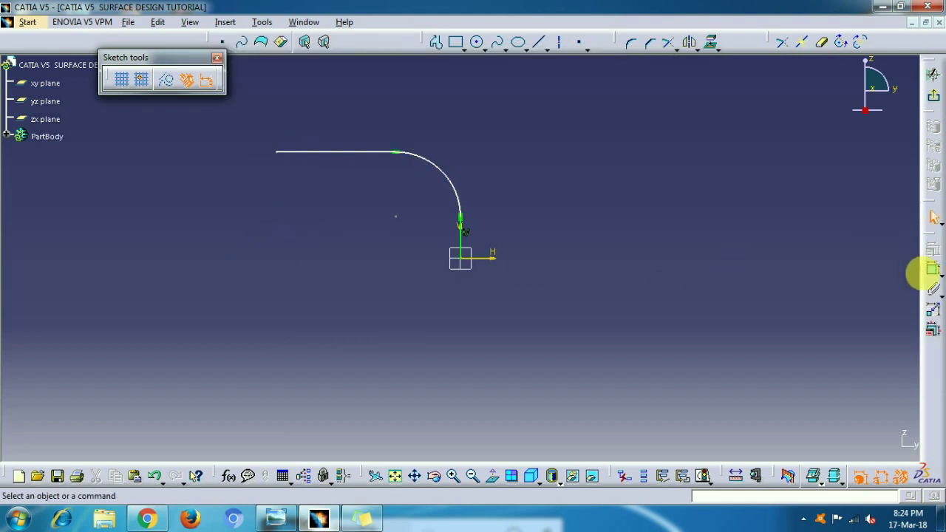
click(932, 270)
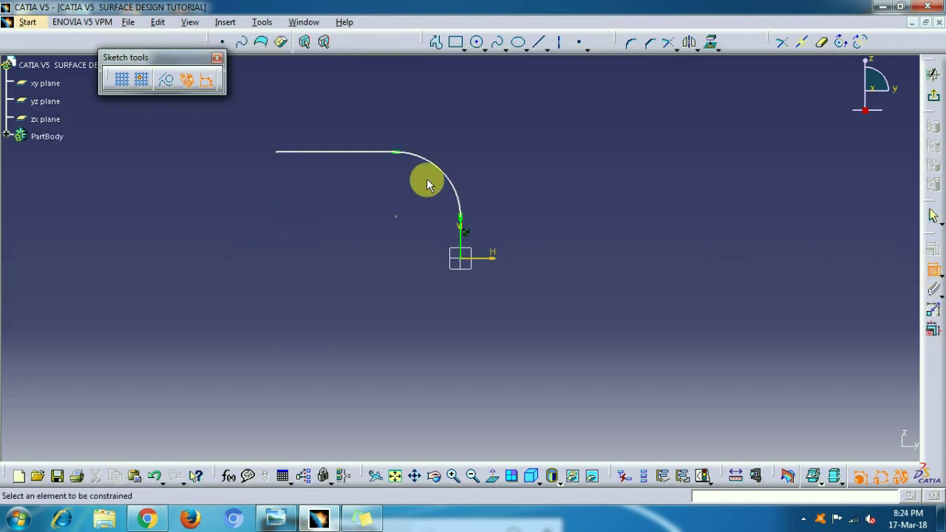
click(463, 248)
click(293, 151)
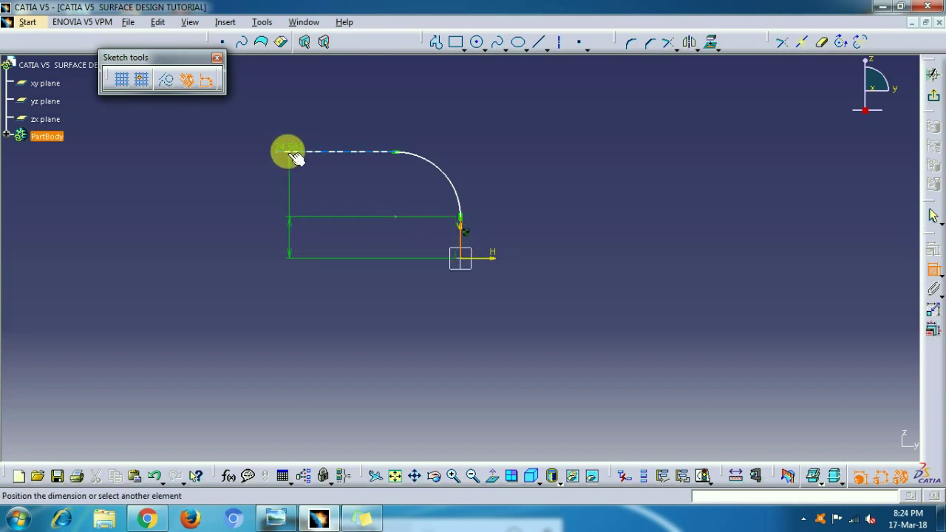
key(Escape)
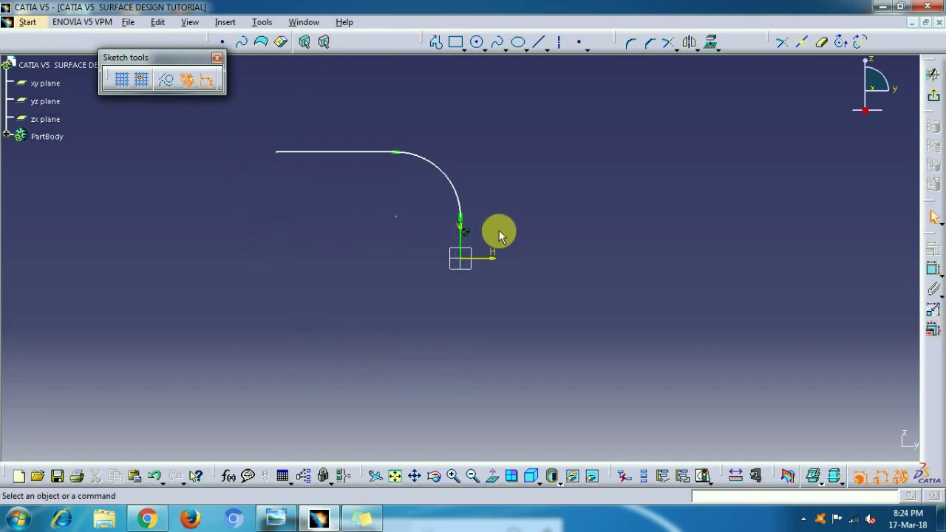
Step: Dimension the vertical distance from the origin to the upper line and set it to 100 mm
click(932, 269)
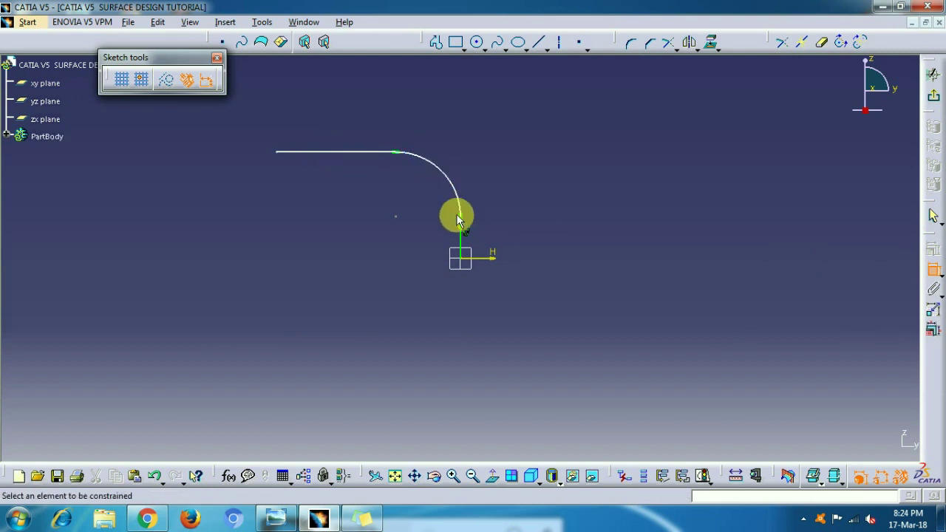
click(460, 256)
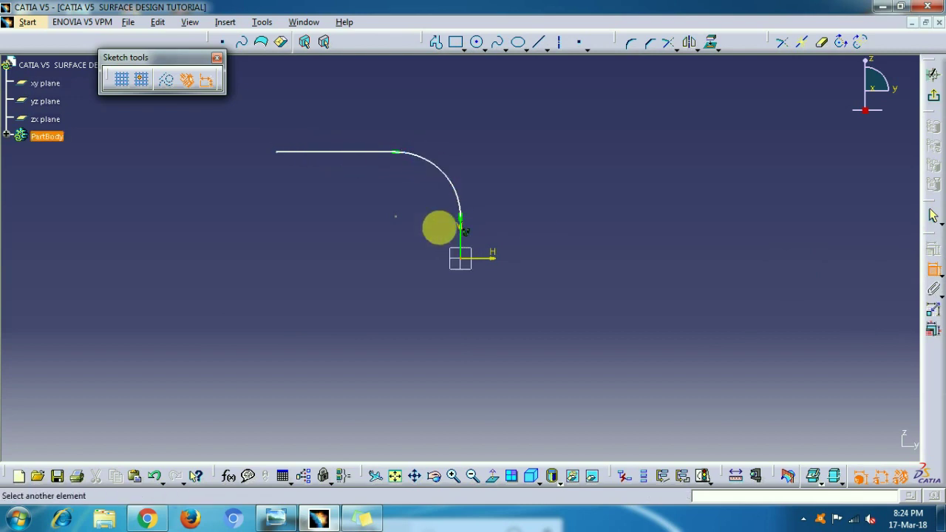
click(371, 151)
click(578, 214)
double_click(580, 209)
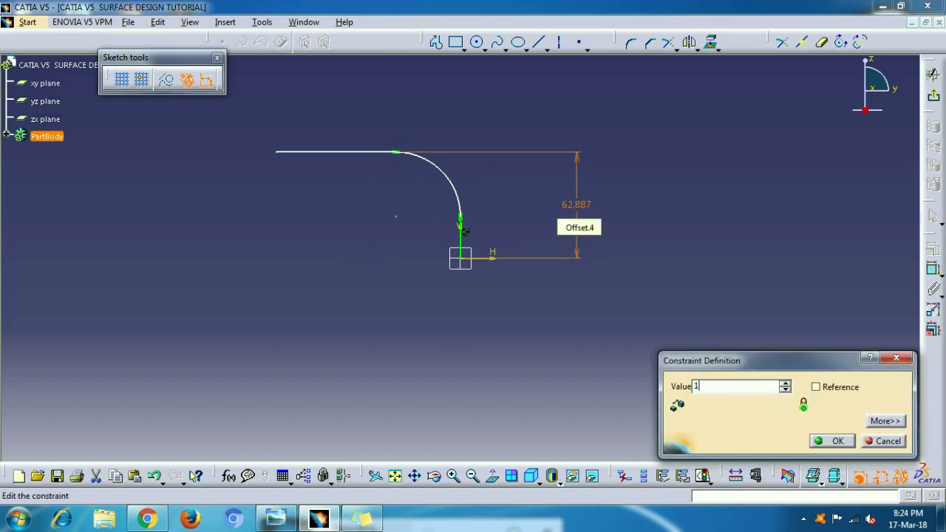
key(Return)
click(581, 208)
Step: Apply a horizontal constraint to the upper line of the profile
middle_drag(542, 202, 588, 262)
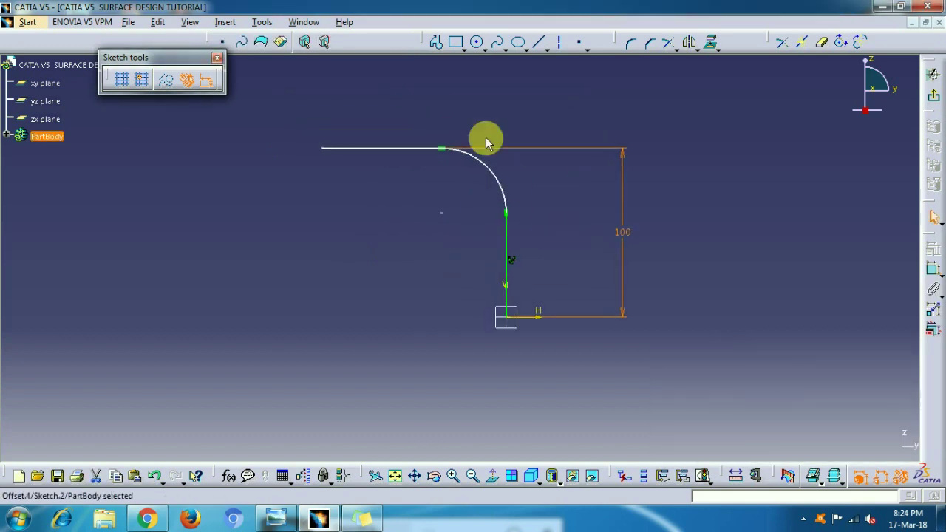
right_click(391, 149)
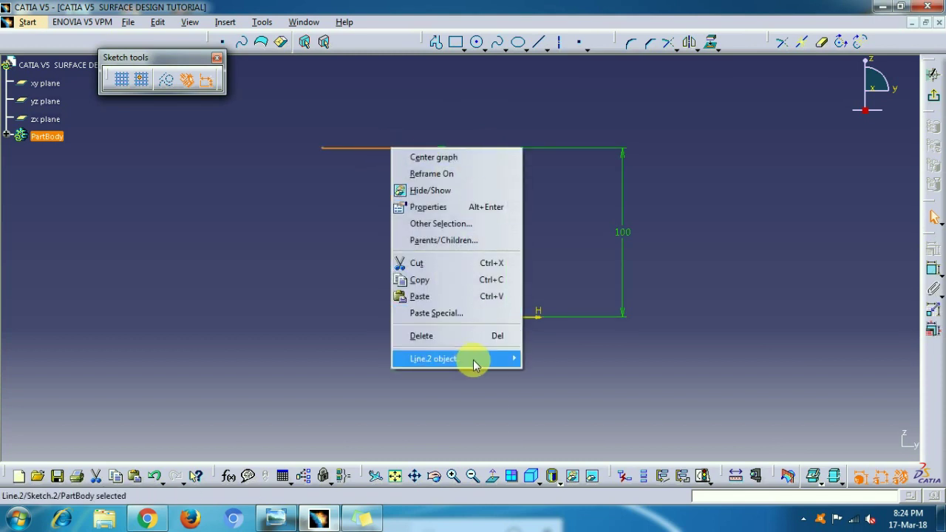
mouse_move(470, 359)
click(583, 397)
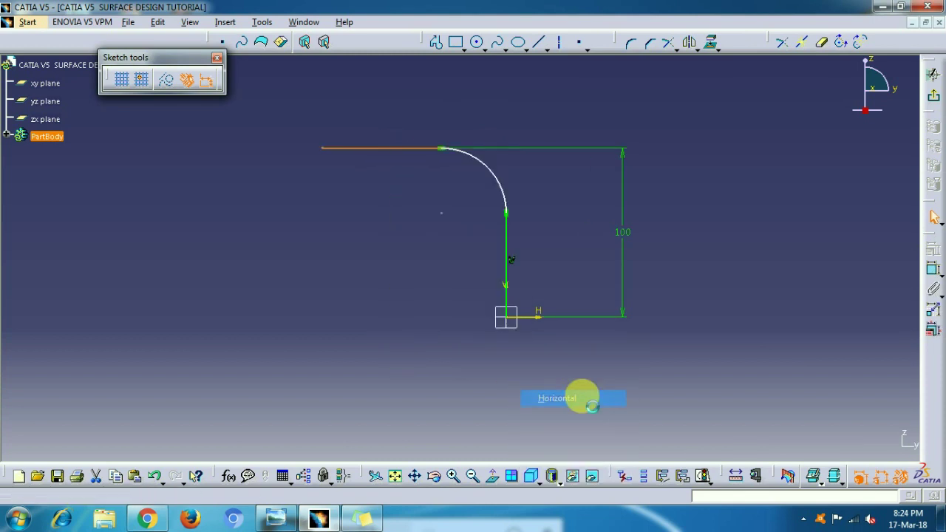
click(702, 303)
Step: Dimension the horizontal distance from the upper line's free end to the origin and set it to 150 mm
click(934, 273)
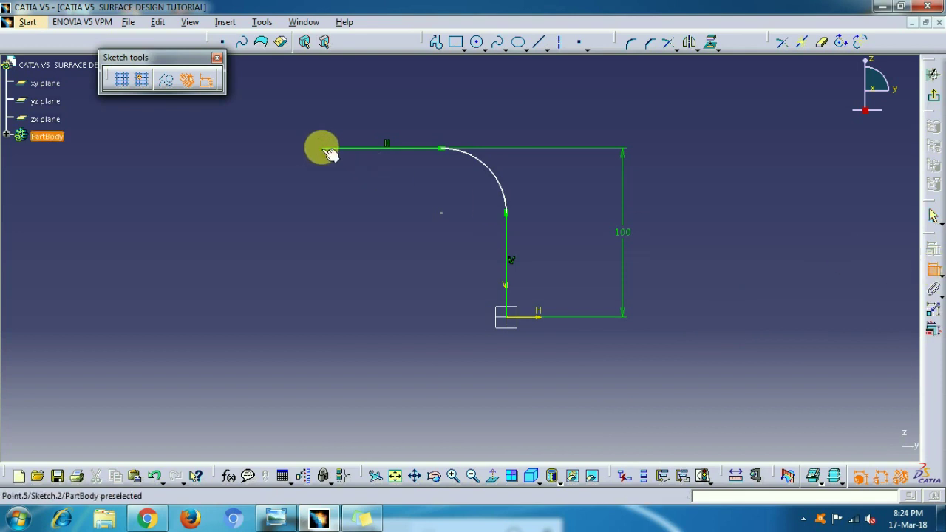
click(500, 321)
right_click(378, 256)
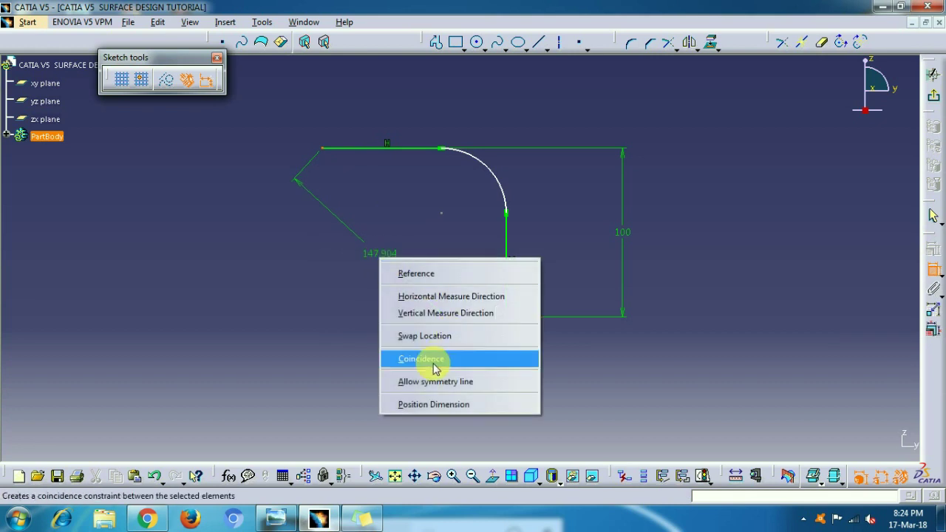
click(454, 296)
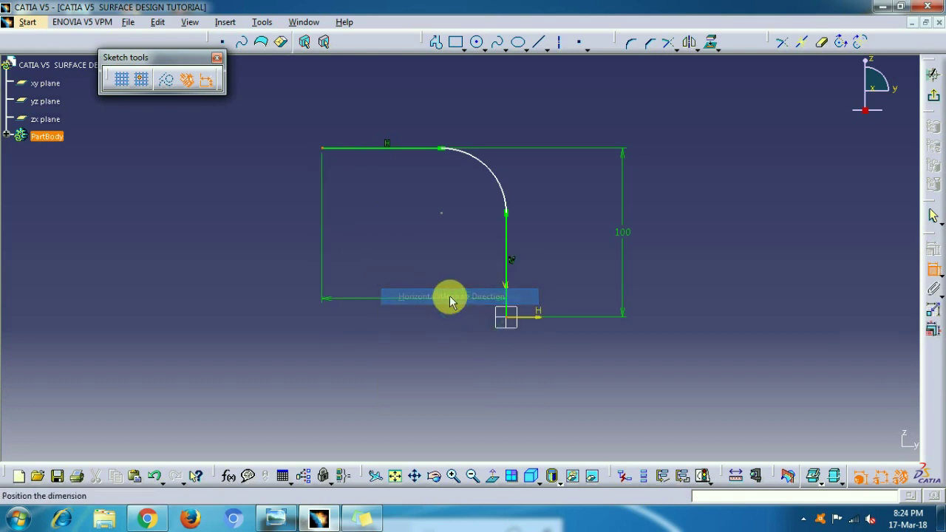
click(392, 297)
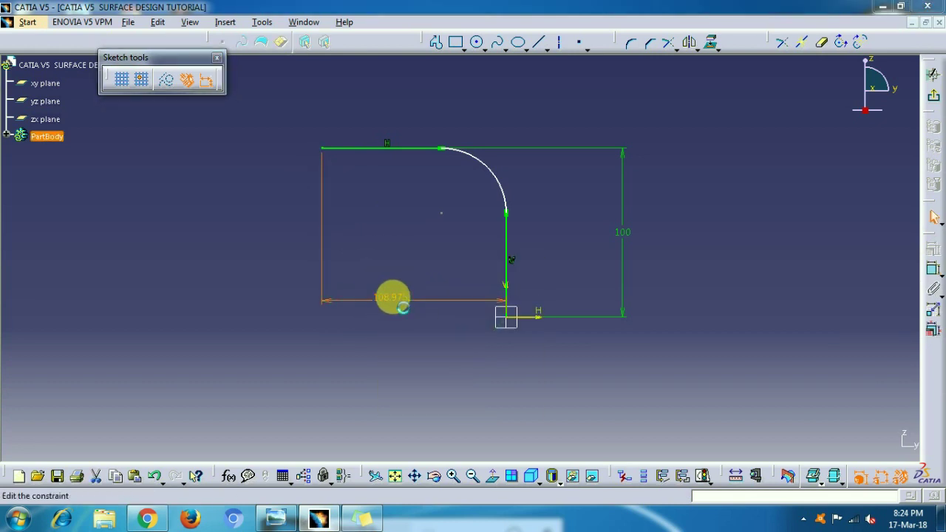
double_click(395, 300)
text(150)
key(Return)
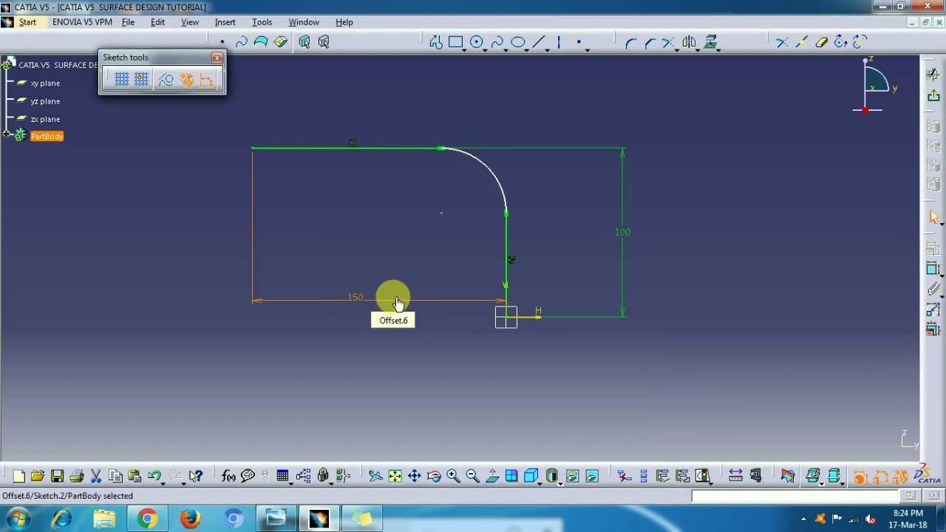
Step: Dimension the radius of the tangent arc and set it to 60 mm
click(503, 178)
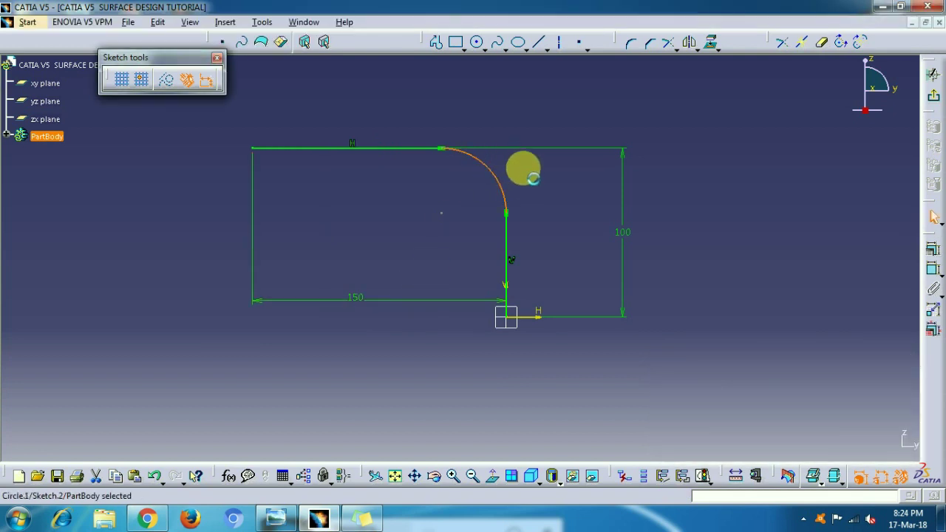
click(933, 253)
click(899, 265)
click(933, 271)
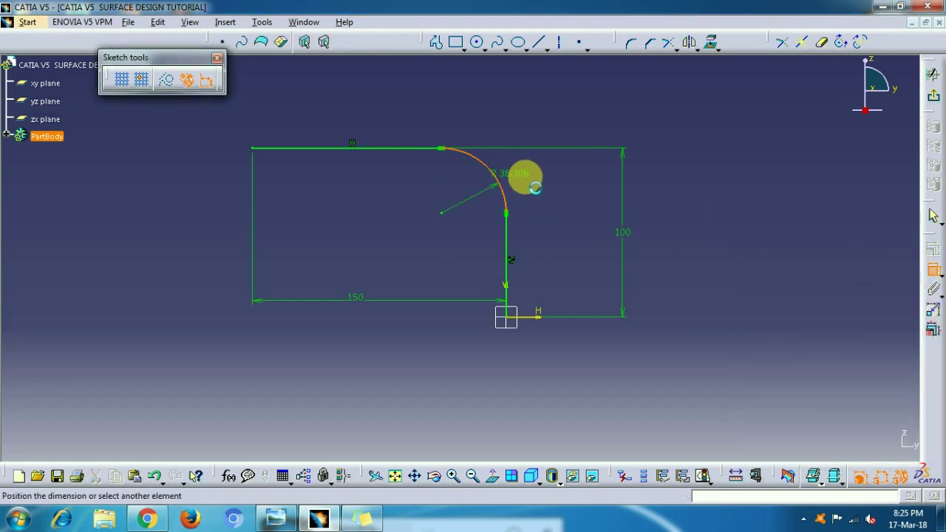
double_click(542, 179)
text(60)
key(Return)
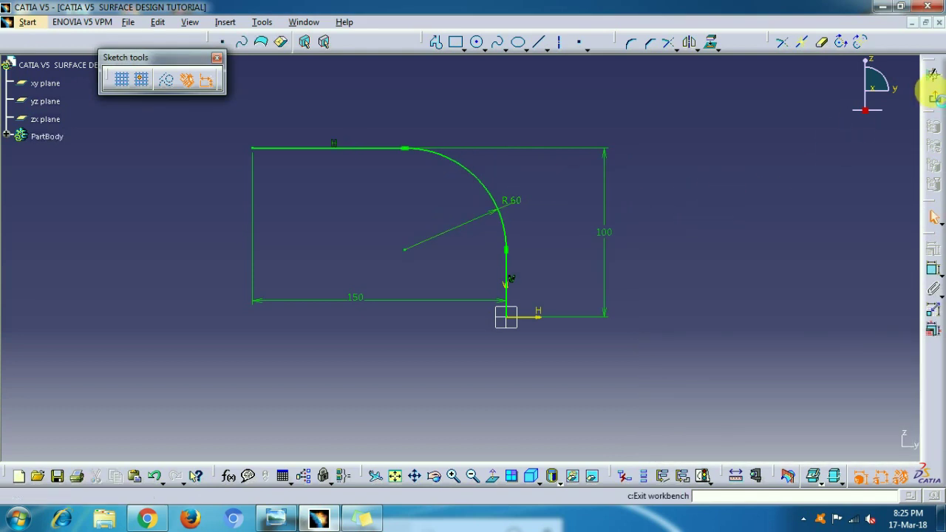
Step: Exit the finished sketch and open a new sketch on the xy plane
click(931, 77)
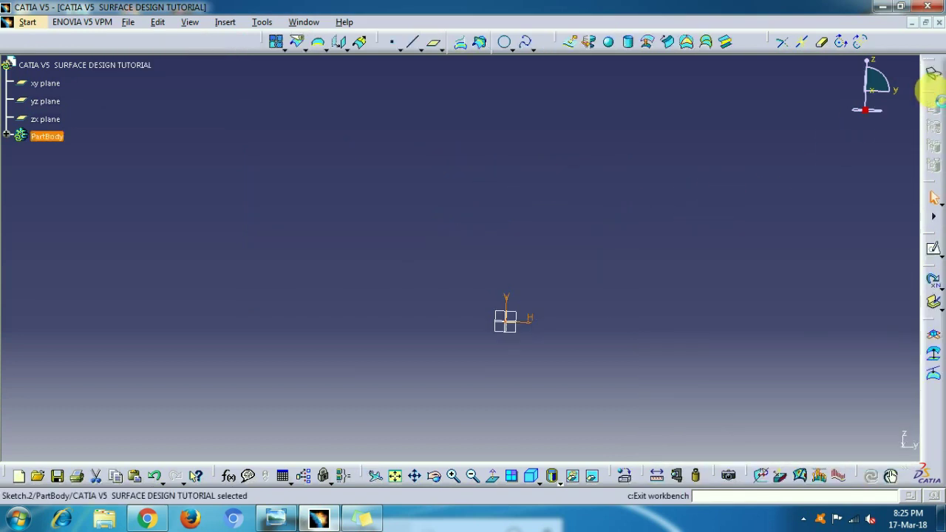
click(496, 332)
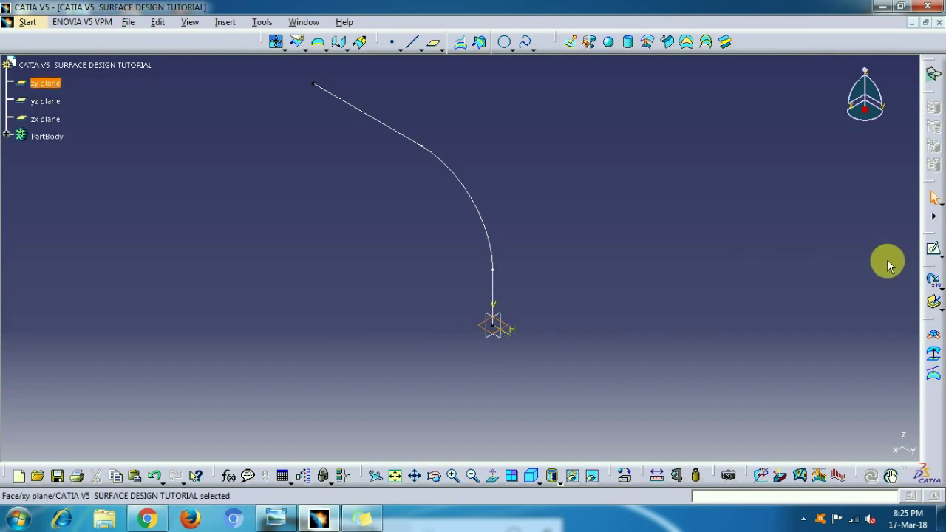
click(933, 251)
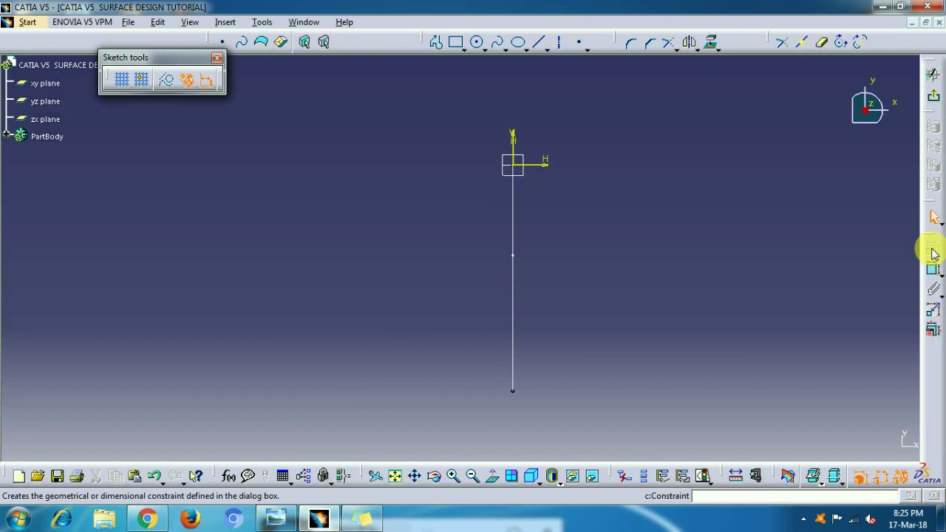
Step: Consult the reference drawing and sketch a vertical line followed by two opposite tangent arcs, radii about 49 mm and 66 mm, ending at the origin
click(391, 421)
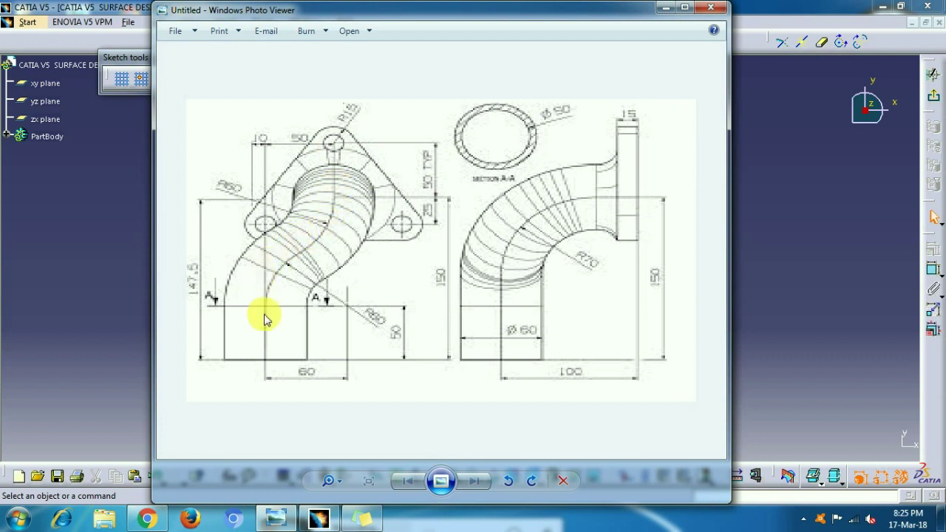
click(667, 9)
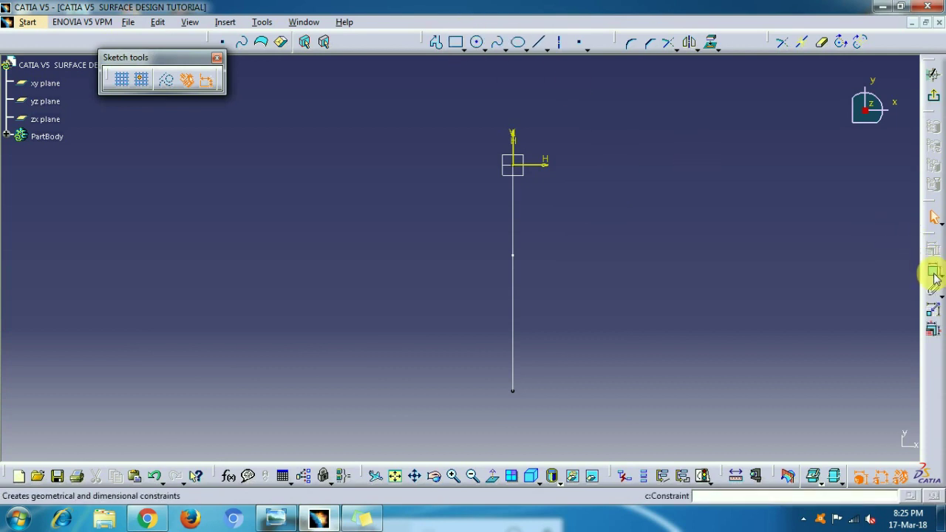
click(435, 42)
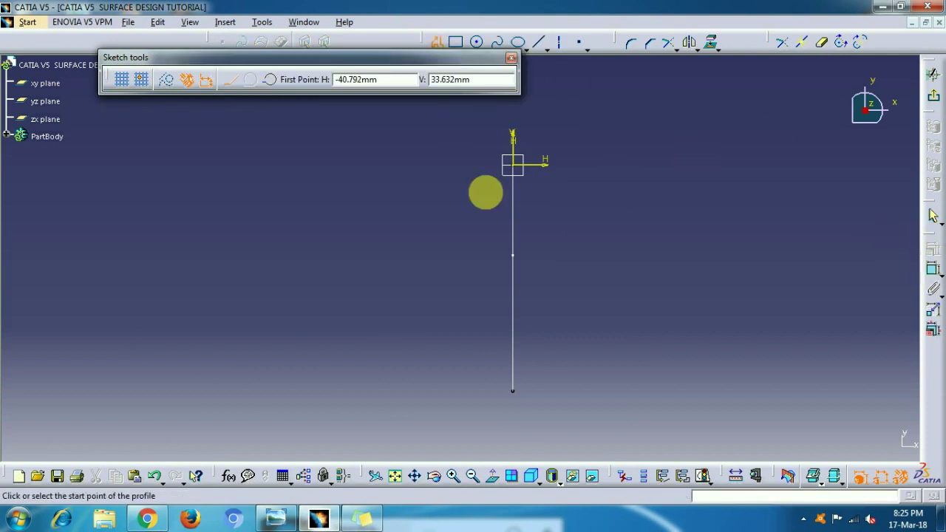
click(451, 400)
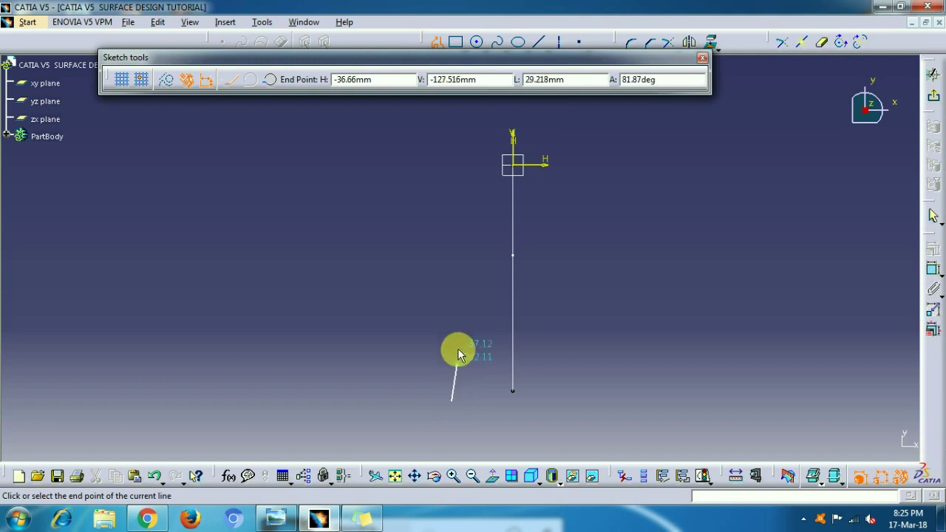
click(452, 294)
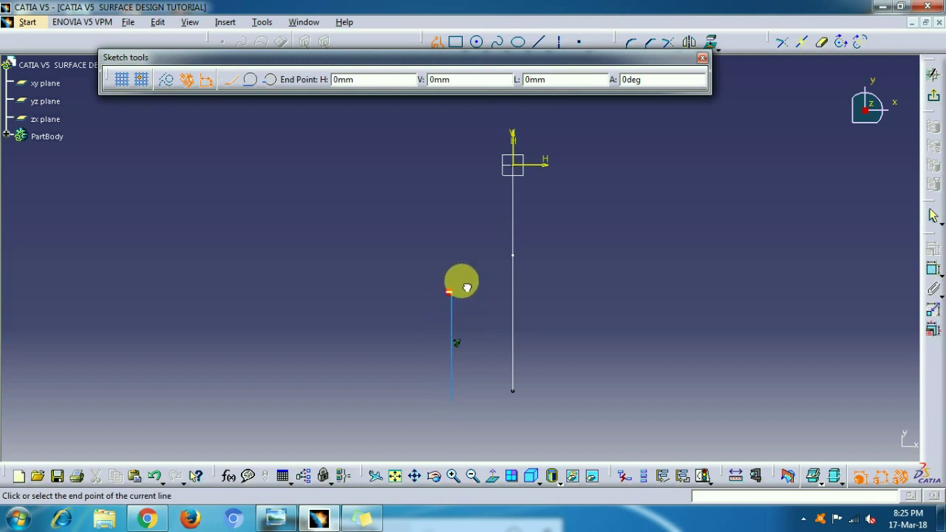
click(479, 237)
drag(479, 228, 470, 213)
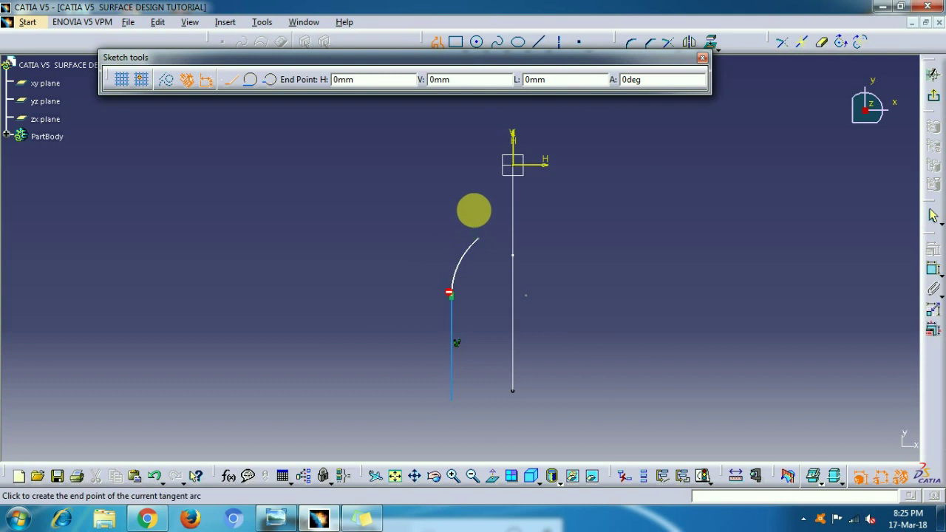
click(520, 171)
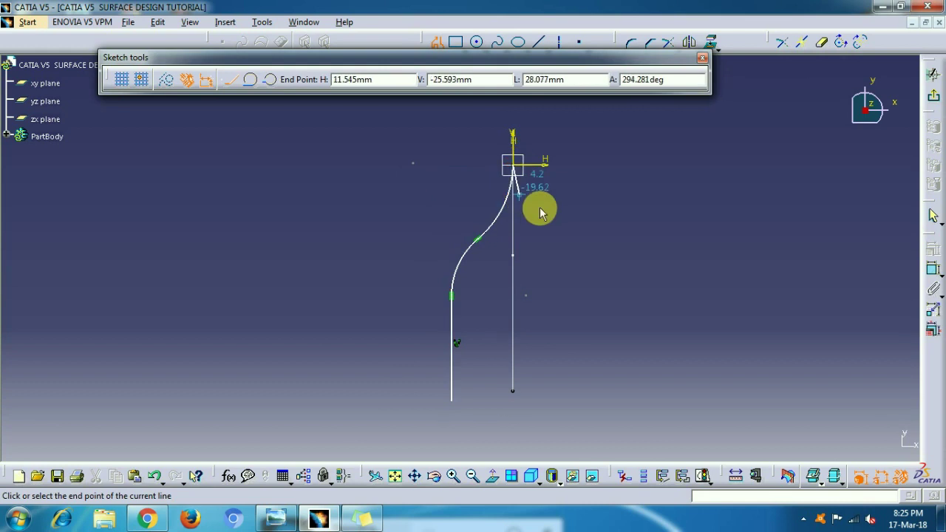
key(Escape)
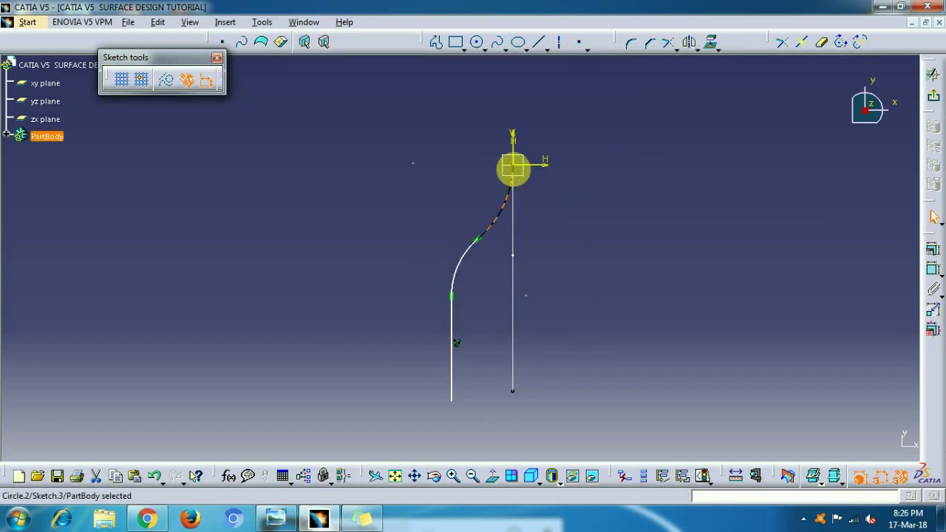
Step: Apply a tangency constraint between the arc ending at the origin and the V axis
ctrl+click(514, 161)
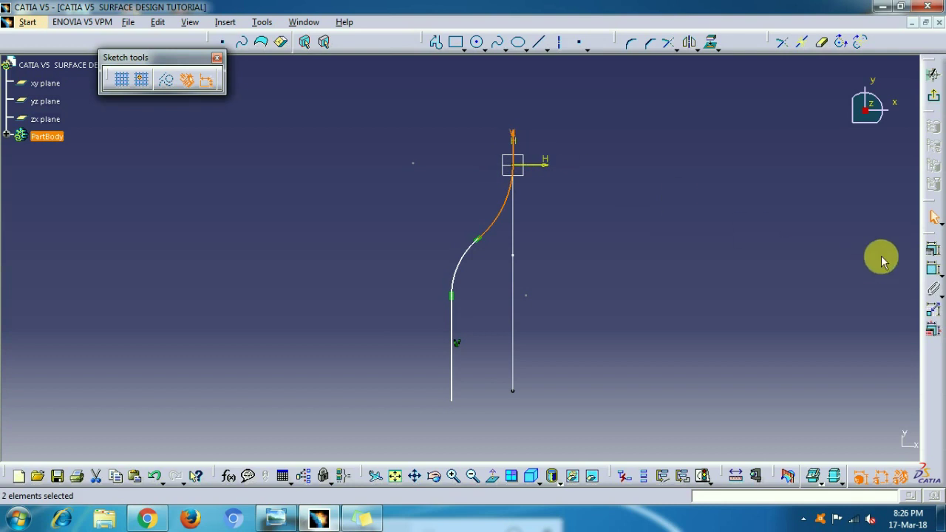
click(931, 249)
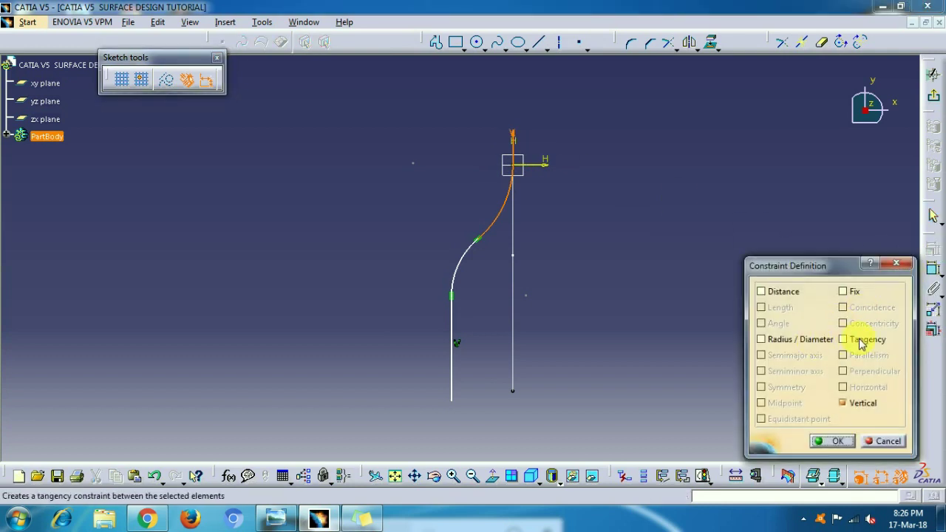
click(835, 440)
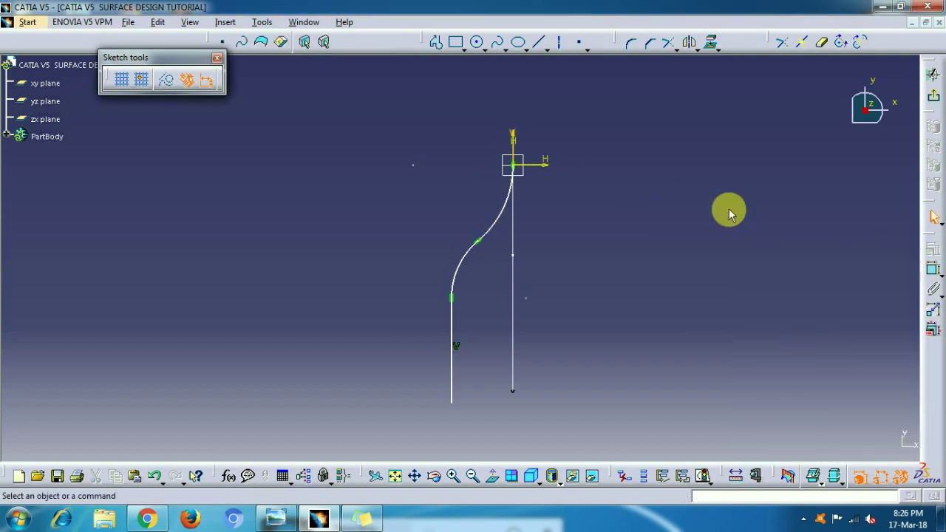
Step: Dimension the radius of the arc ending at the origin and set it to 60 mm
click(932, 269)
click(498, 210)
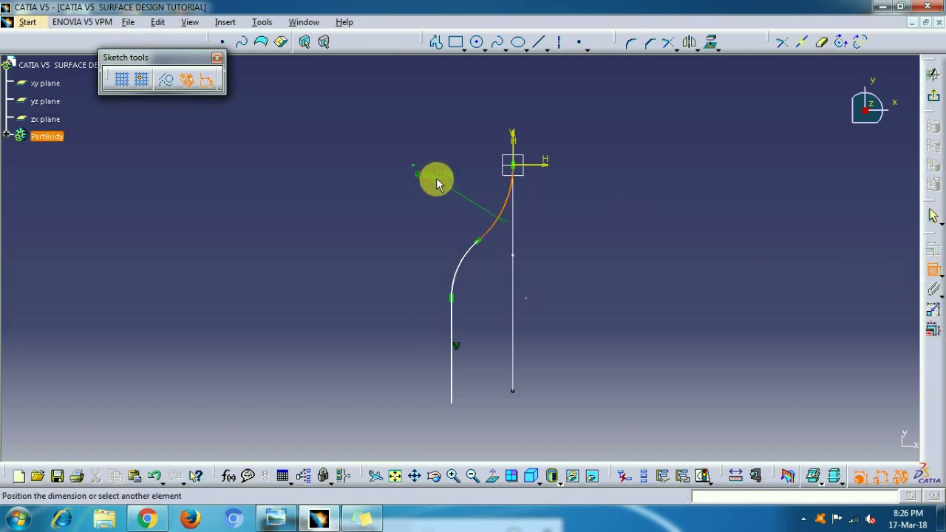
click(447, 191)
double_click(450, 186)
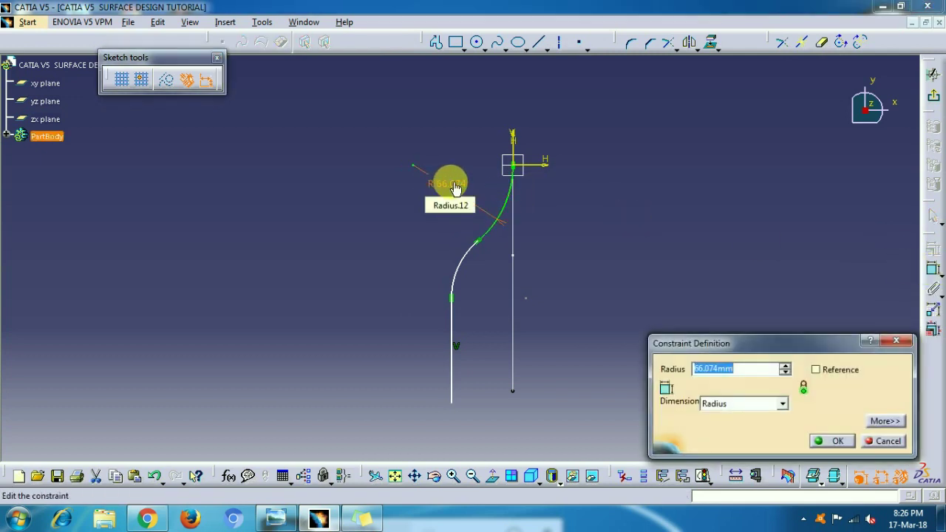
text(60)
key(Return)
Step: Dimension the radius of the lower arc adjoining the vertical line and set it to 60 mm
click(934, 270)
click(466, 254)
click(481, 269)
double_click(484, 270)
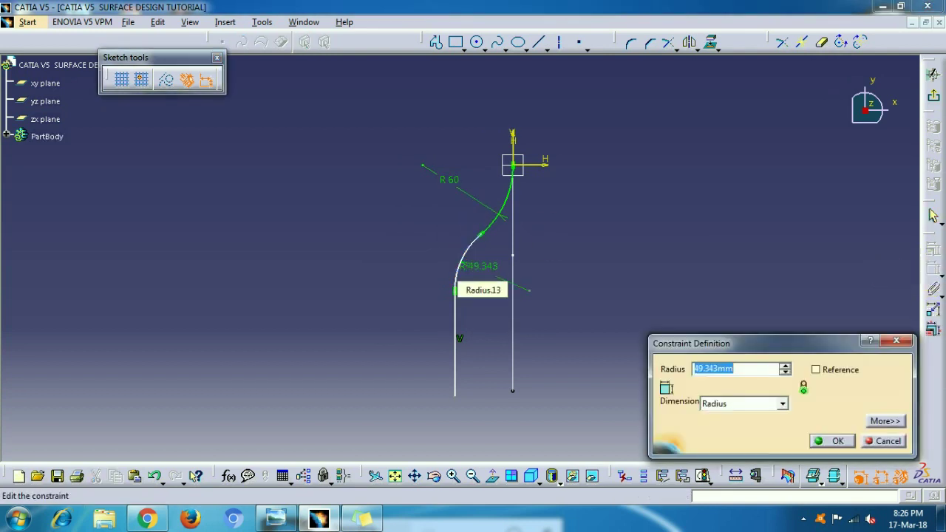
key(Return)
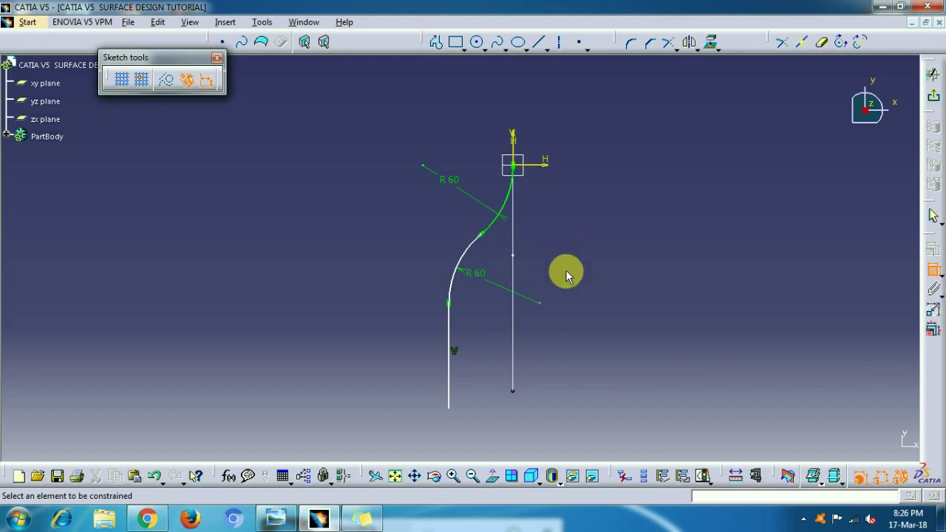
Step: Try to dimension the horizontal distance between the upper arc's centre and the vertical line
click(425, 165)
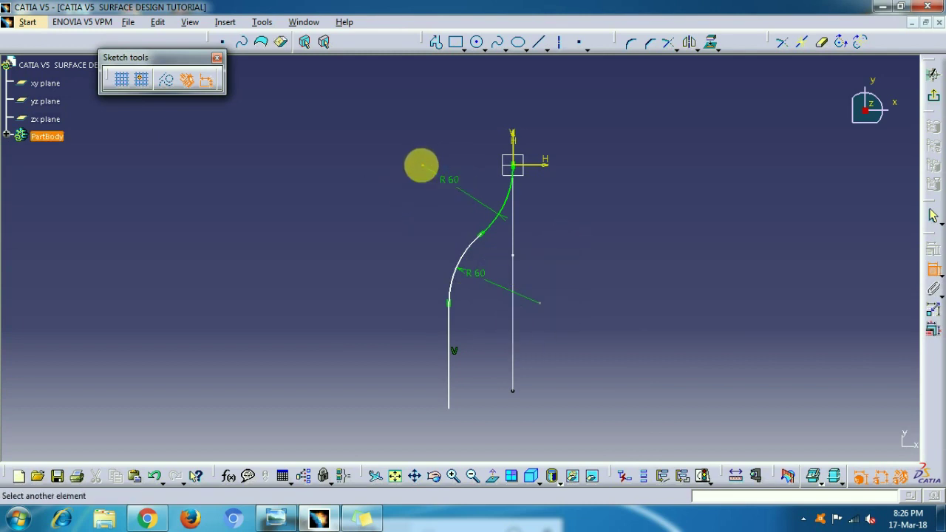
click(456, 413)
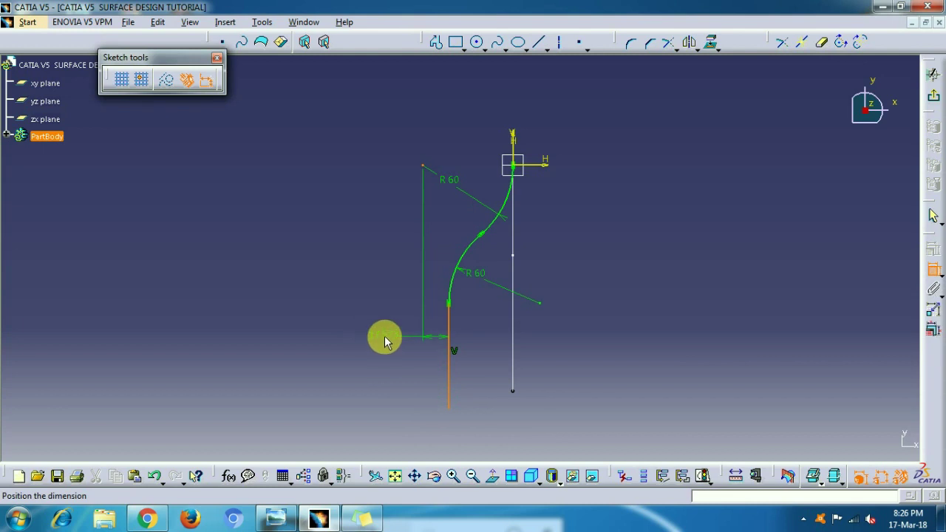
click(382, 341)
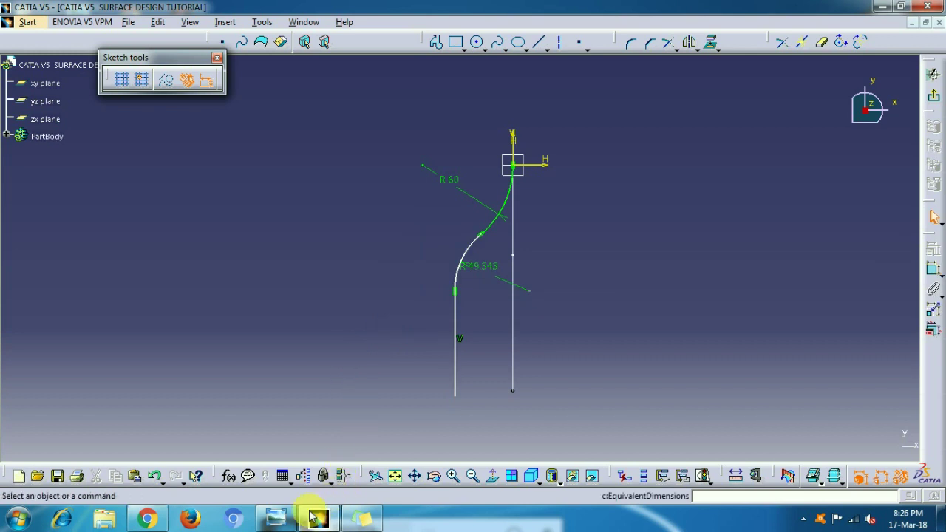
Step: Check the reference drawing, dimension the vertical line's offset from the V axis and set it to 50 mm
click(277, 519)
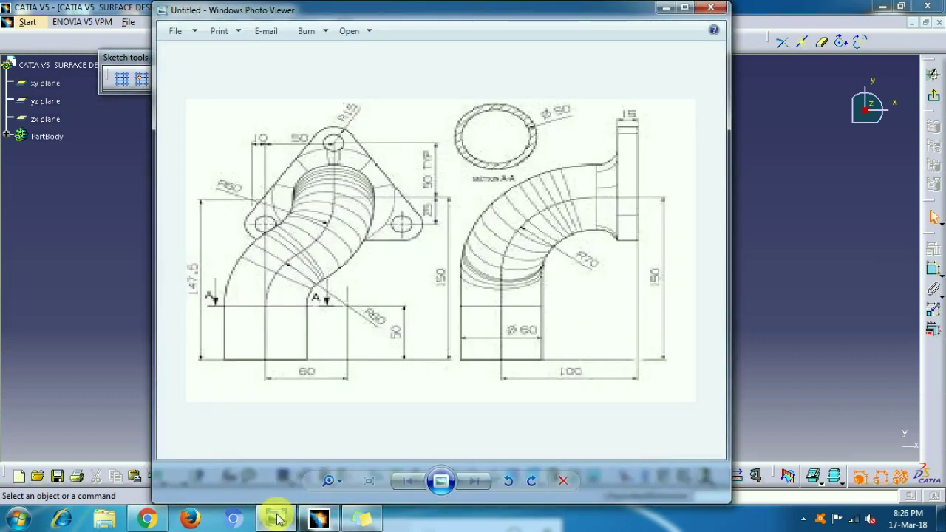
click(277, 519)
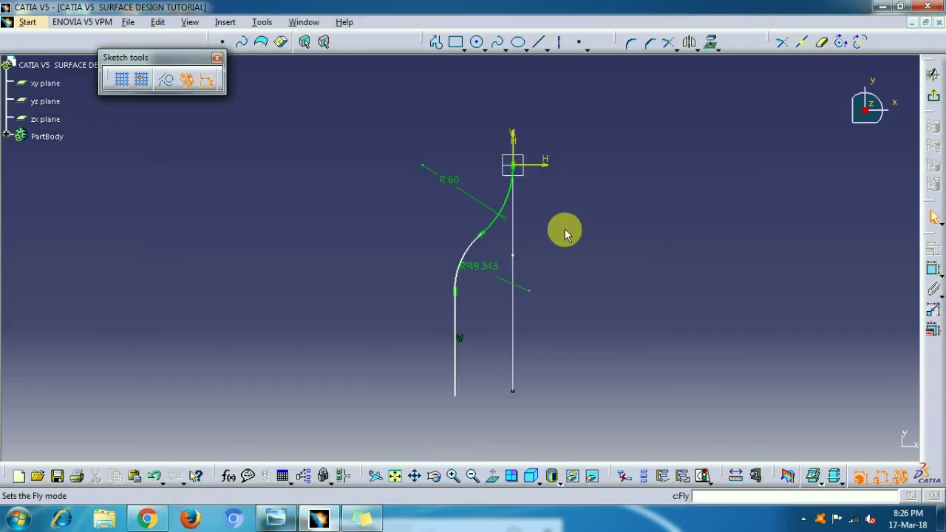
click(933, 268)
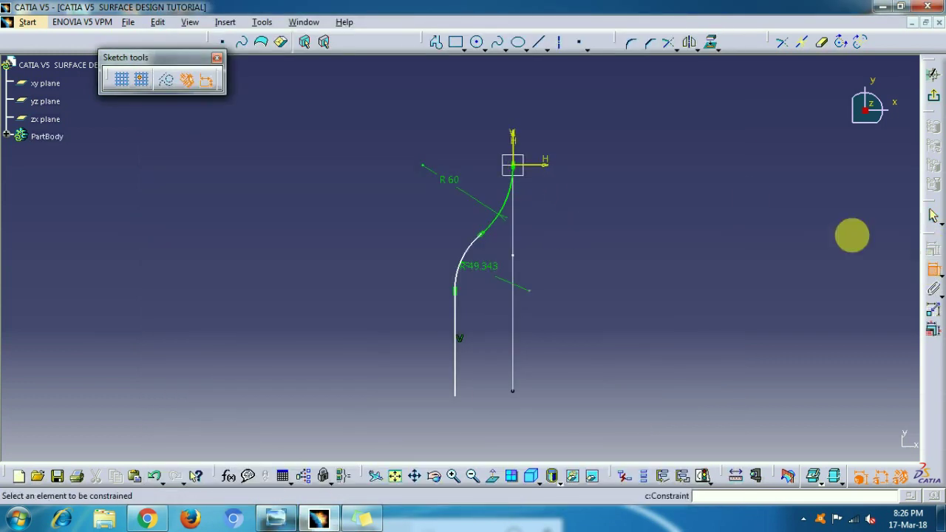
click(518, 148)
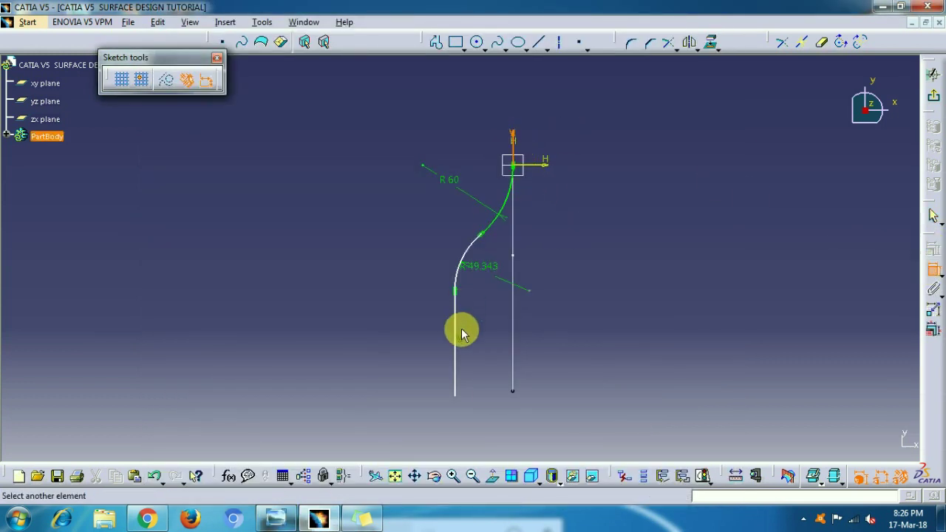
click(455, 342)
click(484, 427)
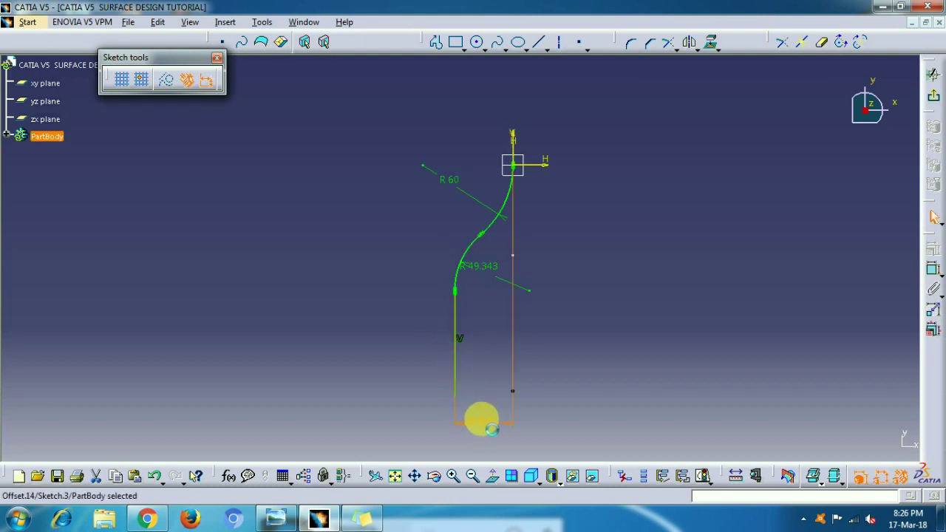
double_click(490, 427)
text(50)
key(Return)
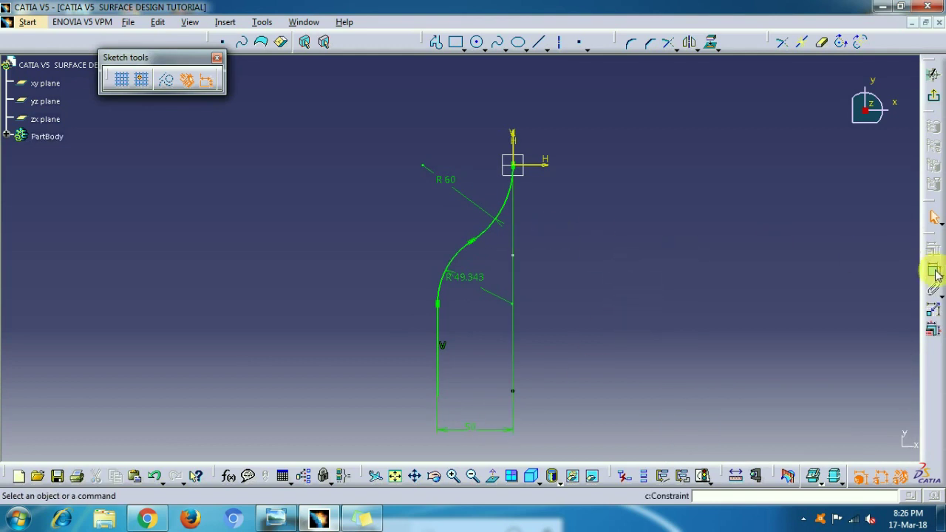
Step: Dimension the vertical distance from the H axis to the vertical line's lower endpoint, set it to 150 mm and exit the sketch
click(529, 164)
click(498, 297)
click(444, 399)
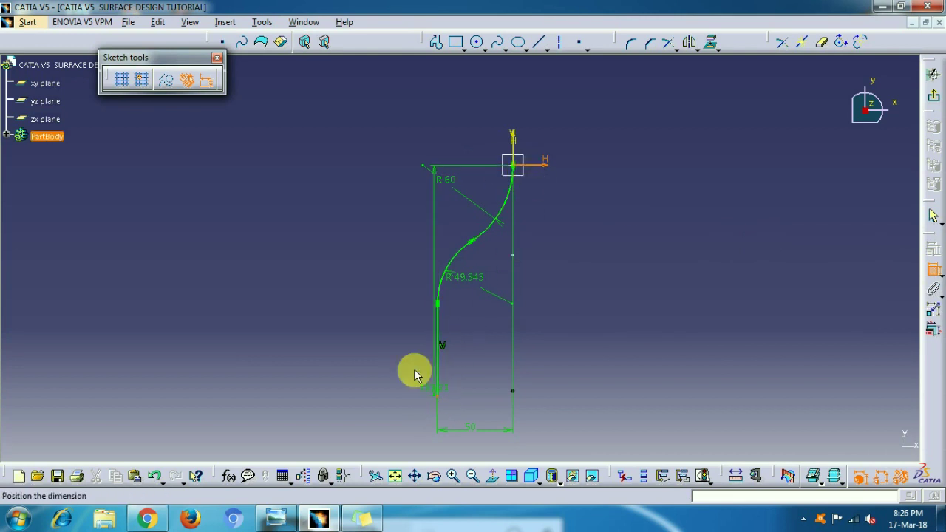
click(348, 270)
double_click(350, 269)
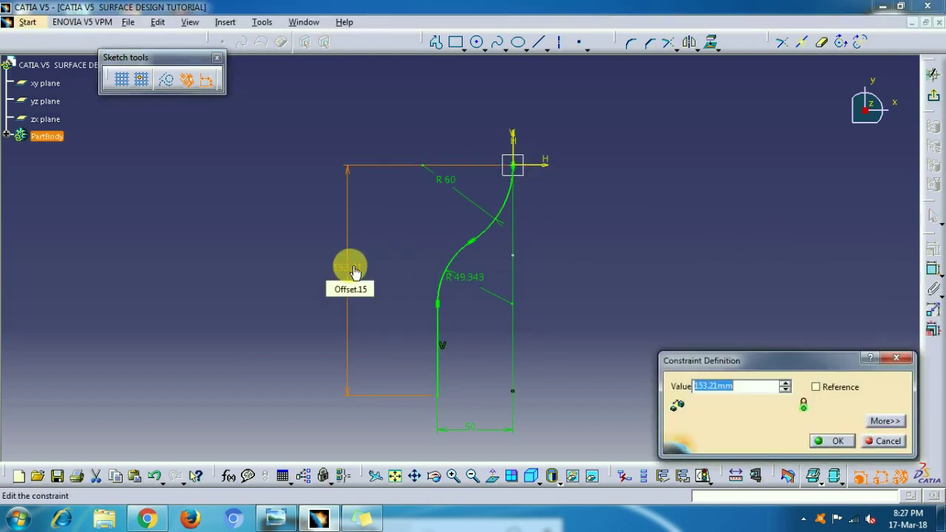
text(150)
key(Return)
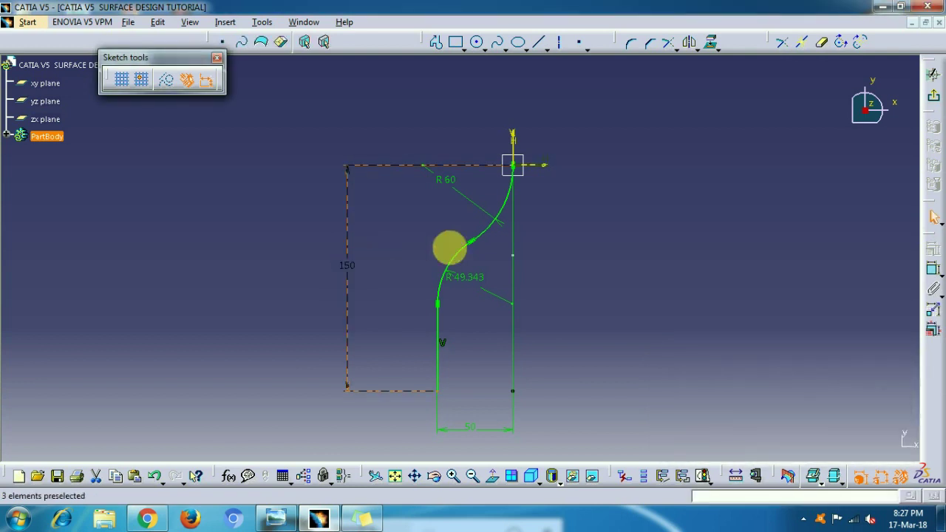
click(934, 99)
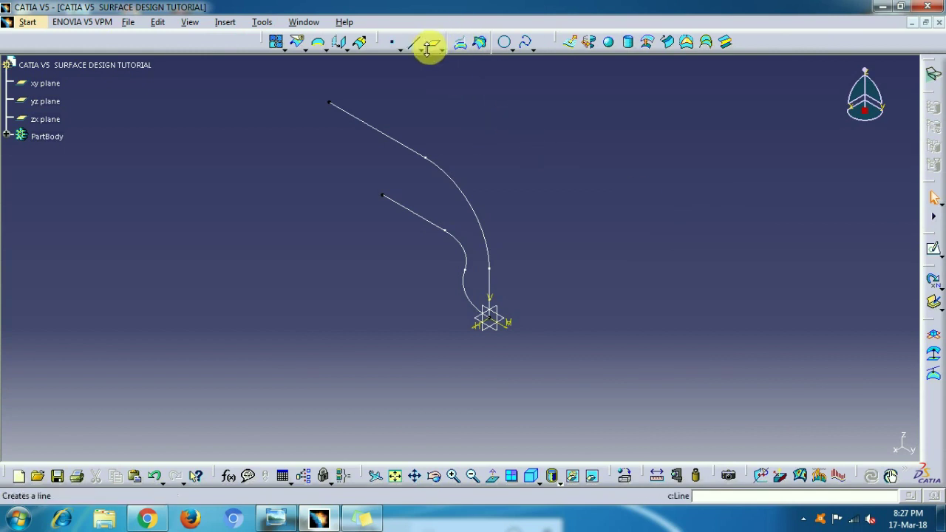
Step: Extrude the S-shaped sketch on the xy plane as a surface 140 mm to one side, without mirrored extent
click(575, 46)
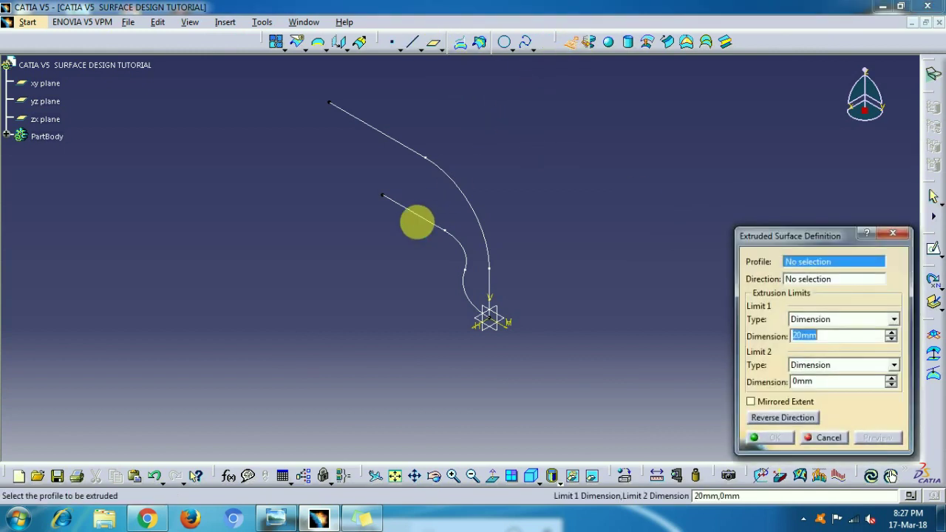
click(429, 224)
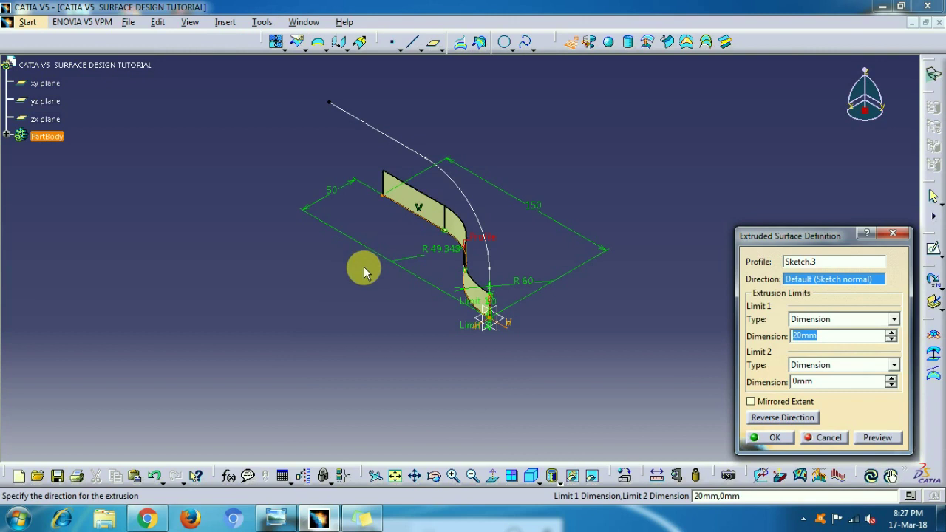
middle_drag(362, 268, 365, 337)
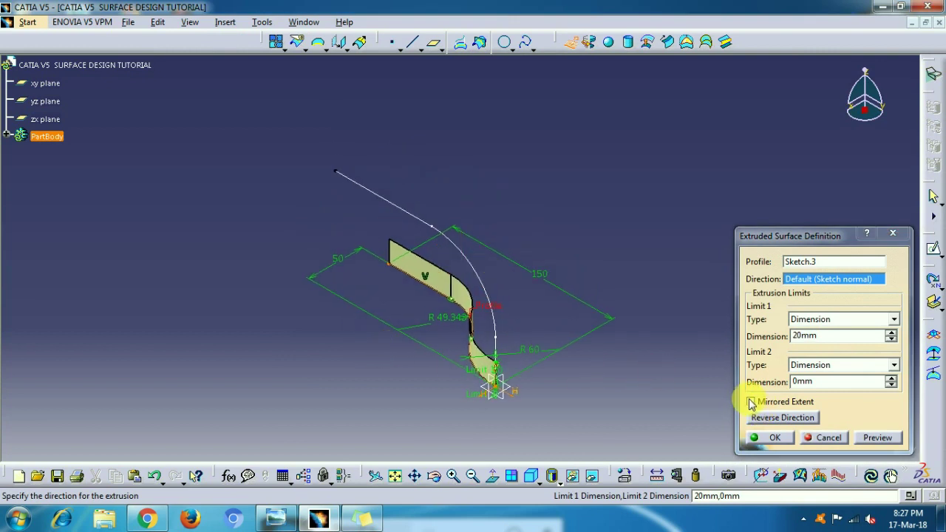
click(839, 338)
double_click(842, 338)
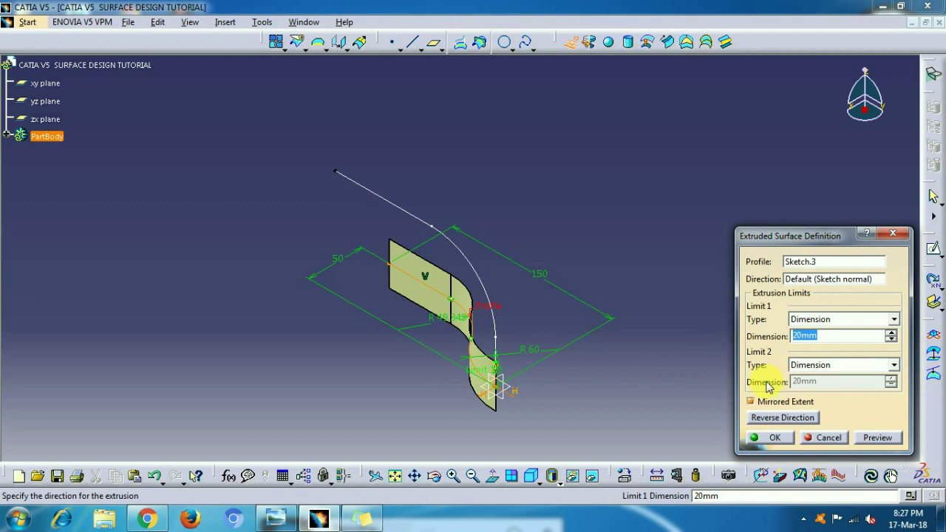
click(751, 402)
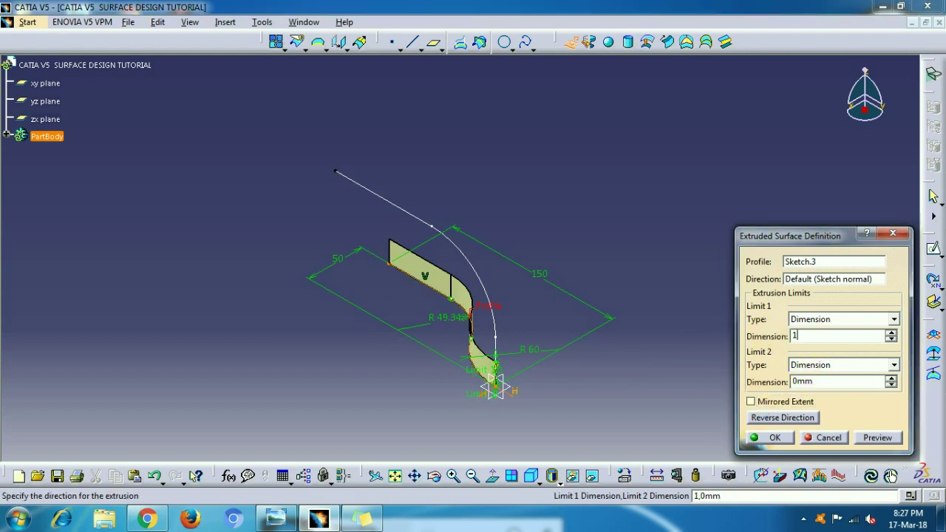
key(Return)
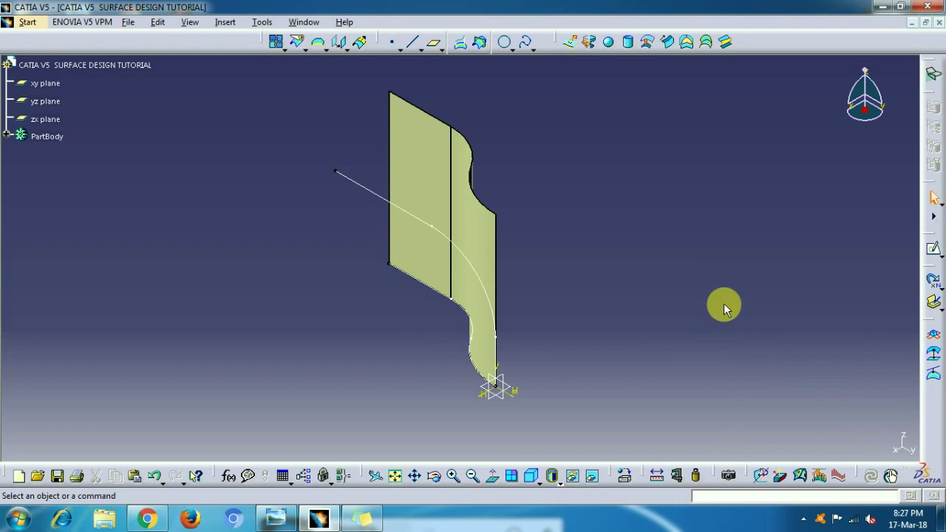
Step: Extrude the yz-plane sketch as a 140 mm surface in the reversed direction so that it crosses the first extruded surface
middle_drag(377, 290, 492, 340)
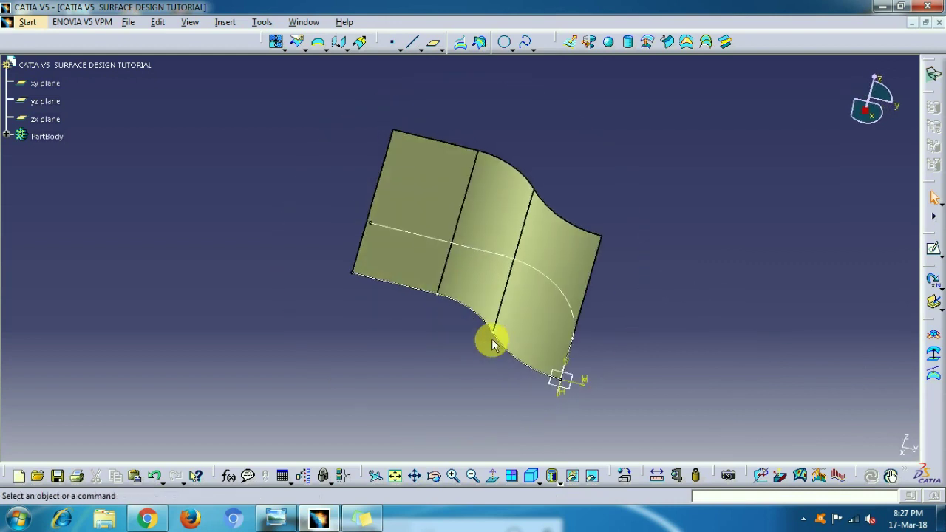
click(573, 43)
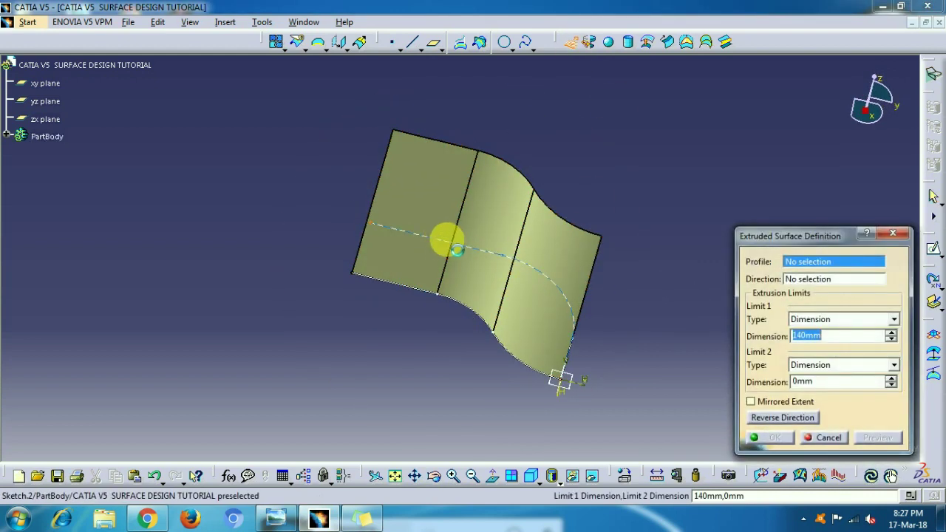
click(436, 238)
middle_drag(696, 296, 517, 325)
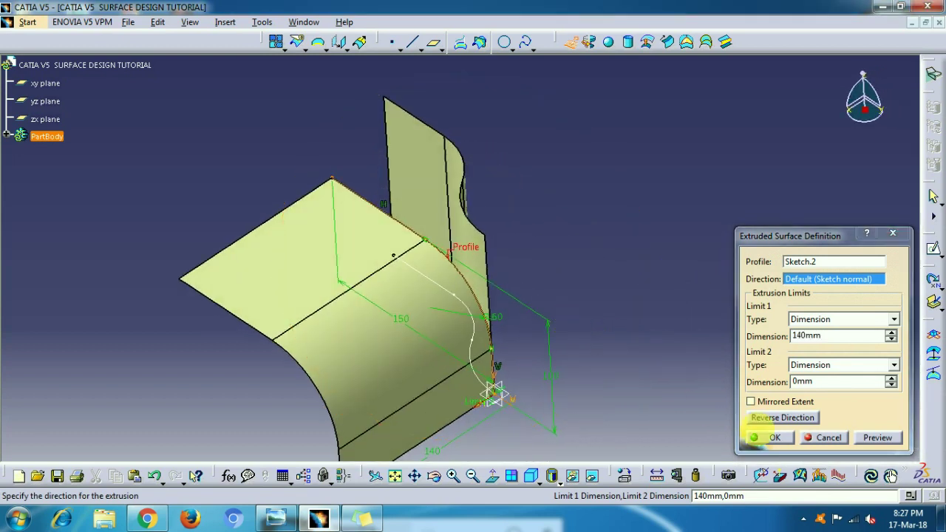
click(783, 418)
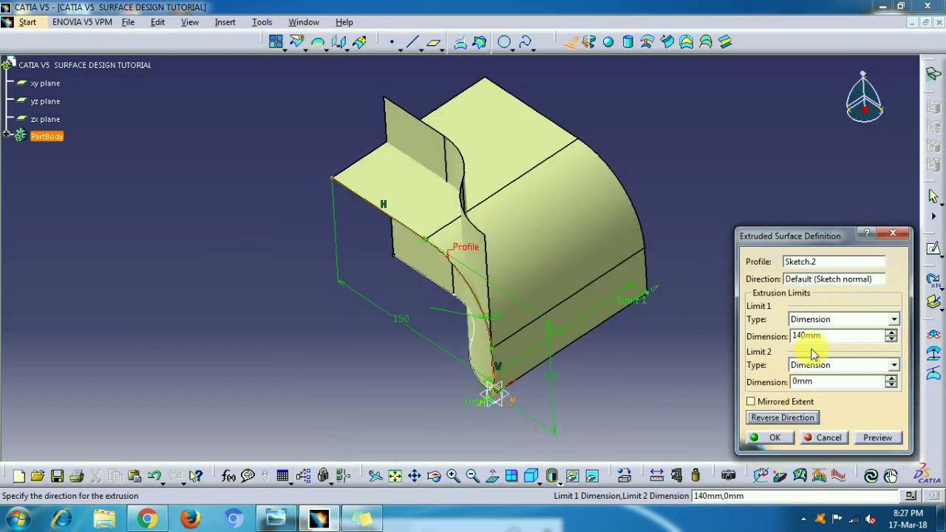
click(774, 437)
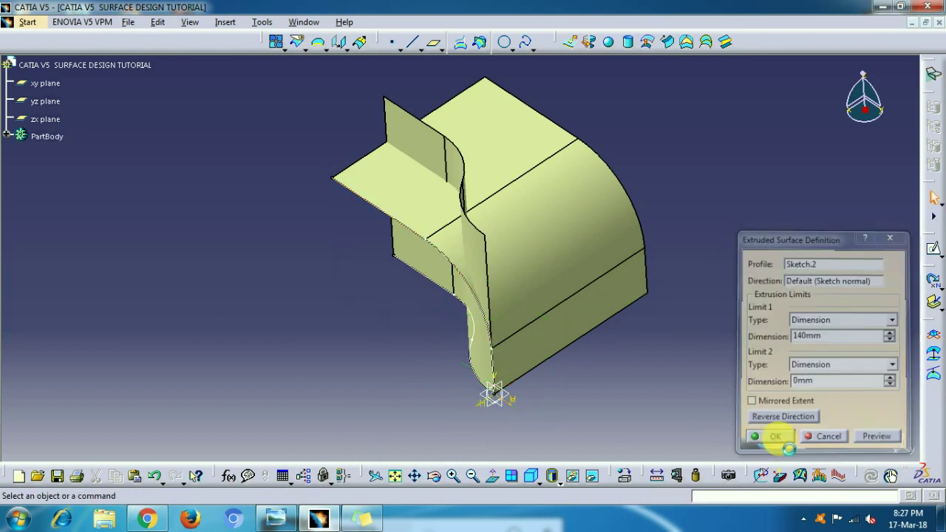
Step: Create the intersection curve between the two extruded surfaces, Extrude.2 and Extrude.1
middle_drag(354, 311, 640, 289)
middle_drag(365, 332, 577, 460)
click(531, 477)
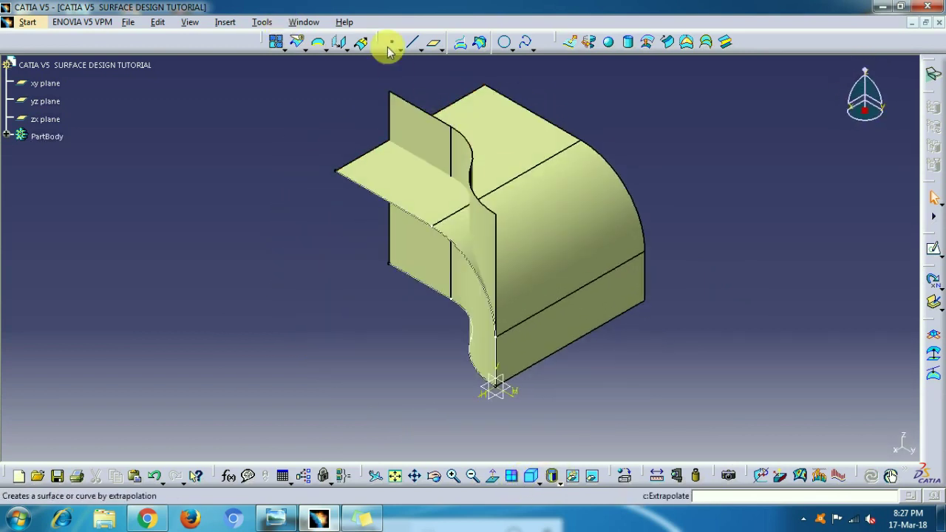
click(480, 45)
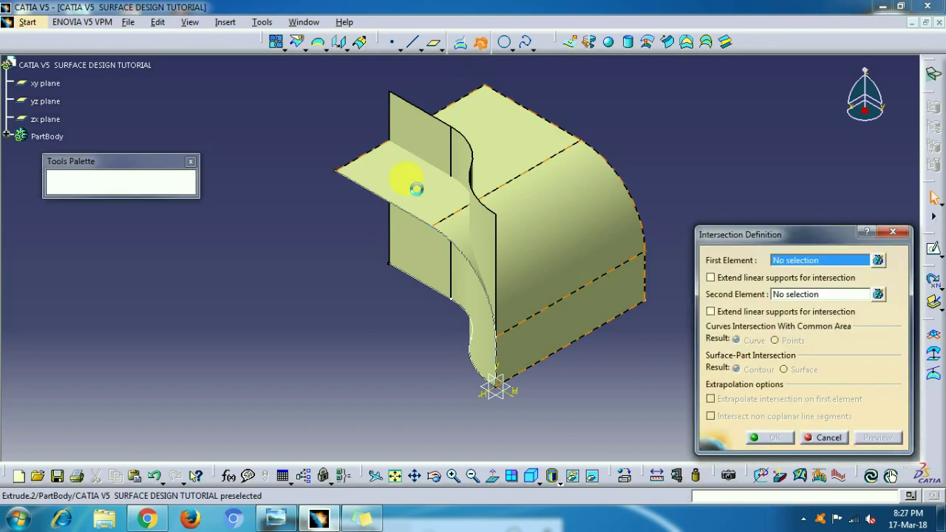
click(416, 192)
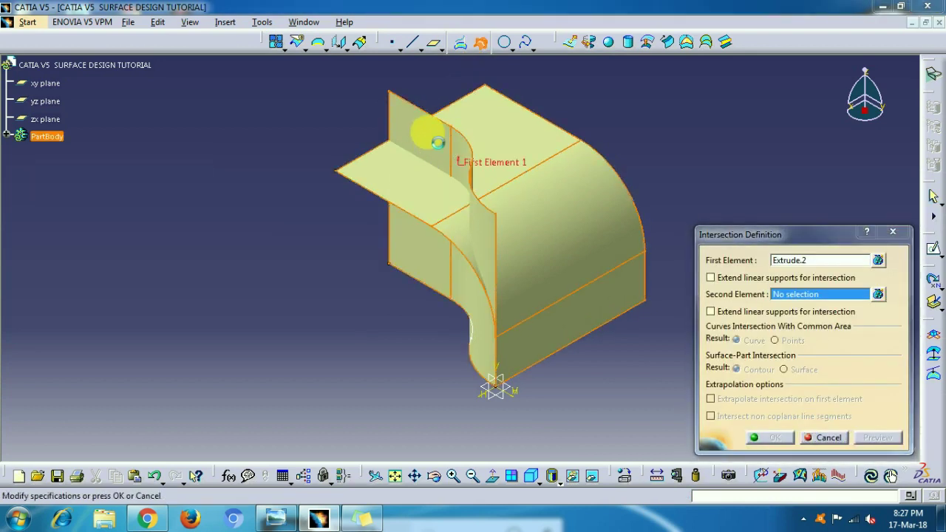
click(436, 139)
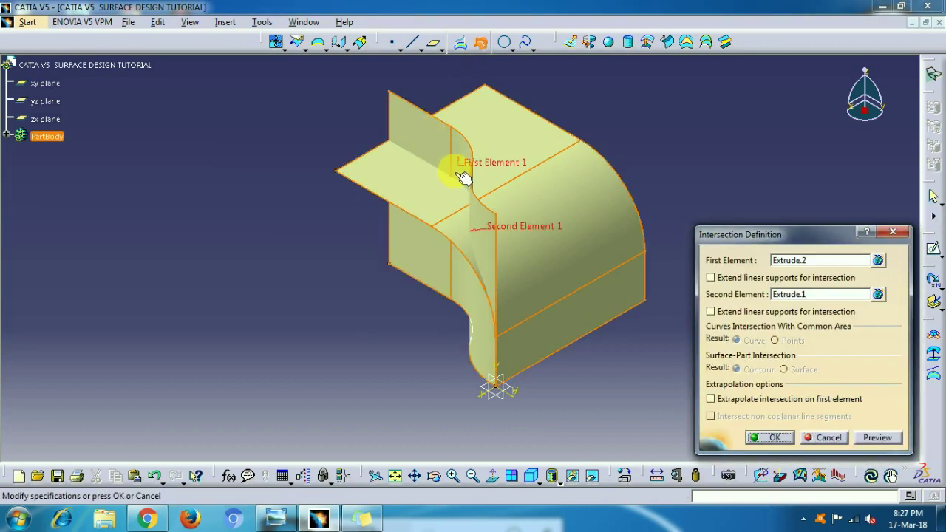
click(770, 437)
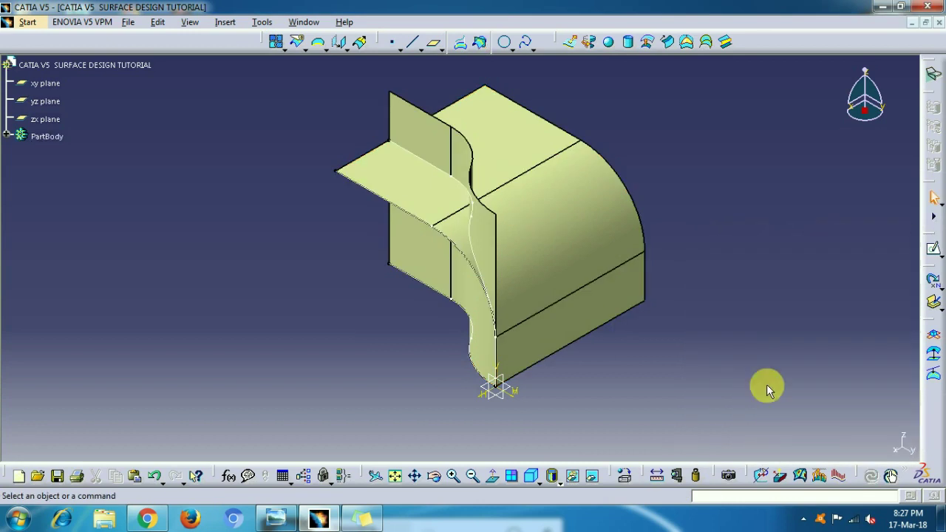
Step: Hide both extruded surfaces, leaving the sketches and the intersection curve displayed
right_click(581, 201)
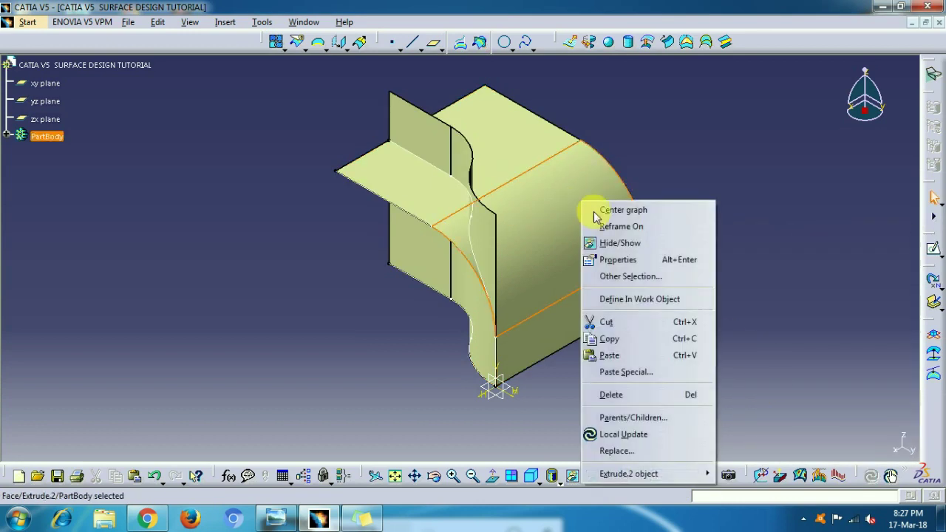
click(642, 244)
right_click(407, 123)
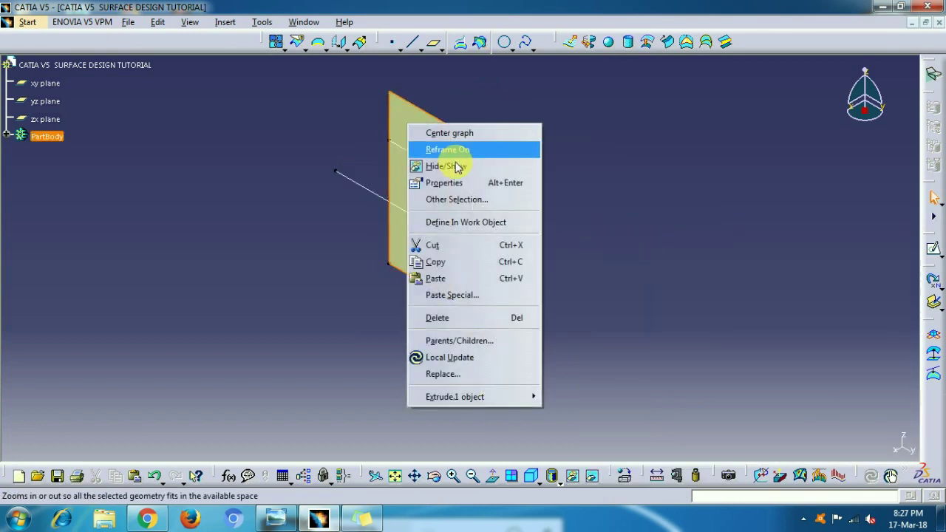
click(448, 166)
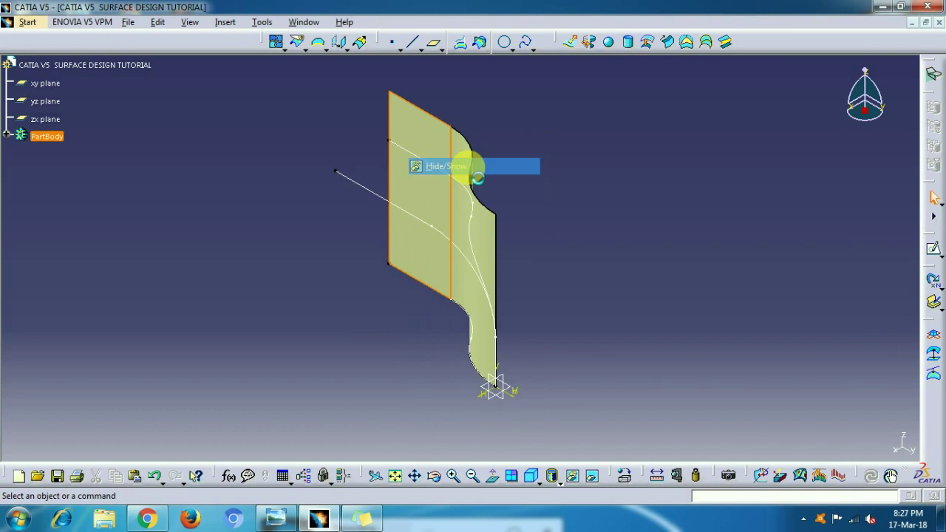
Step: Compare the intersection curve with the two source sketches in the standard front and top views
right_click(433, 291)
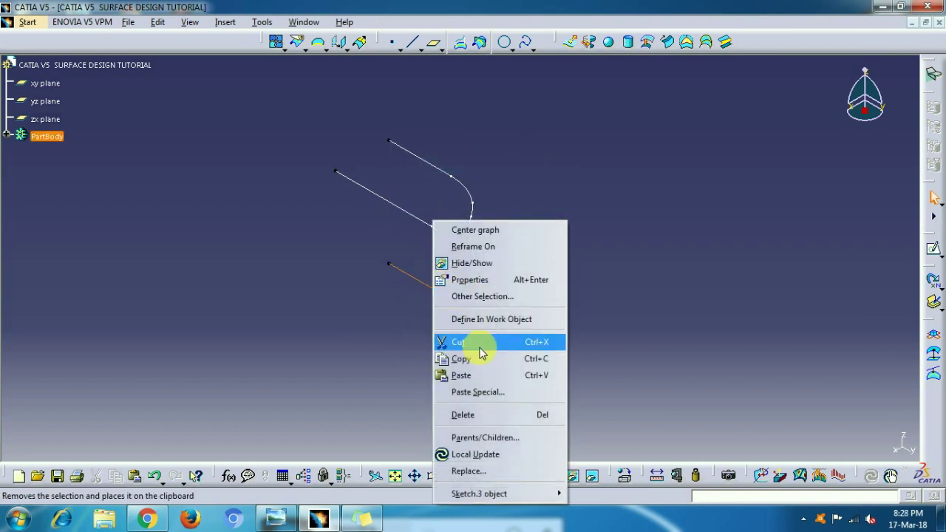
click(633, 281)
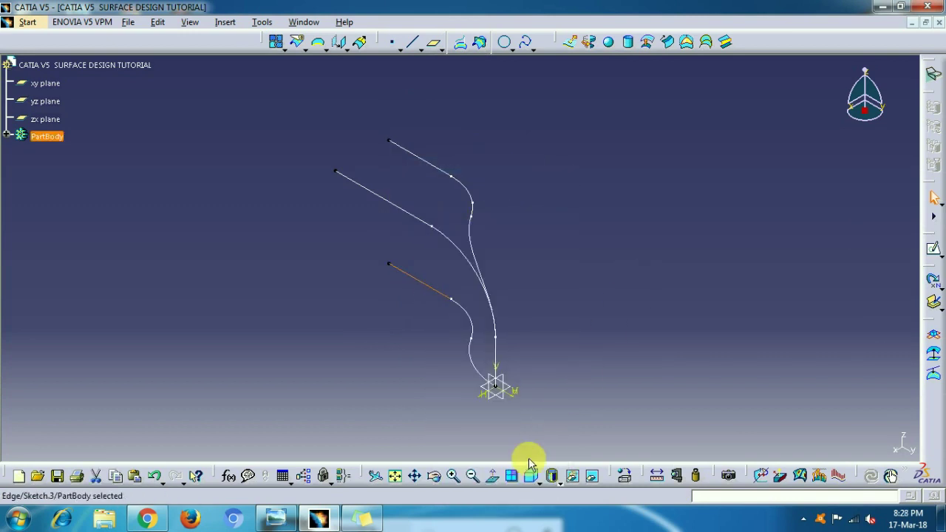
click(544, 484)
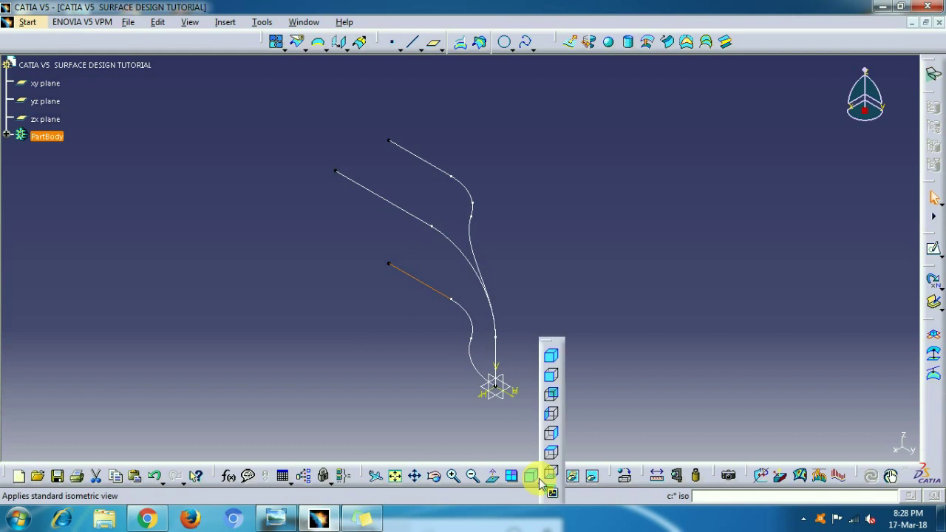
click(552, 377)
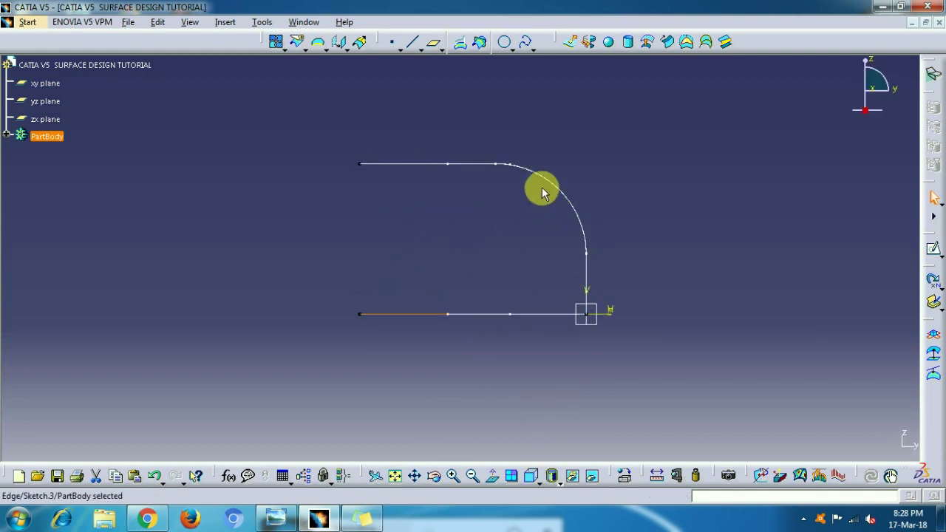
middle_drag(583, 149, 513, 179)
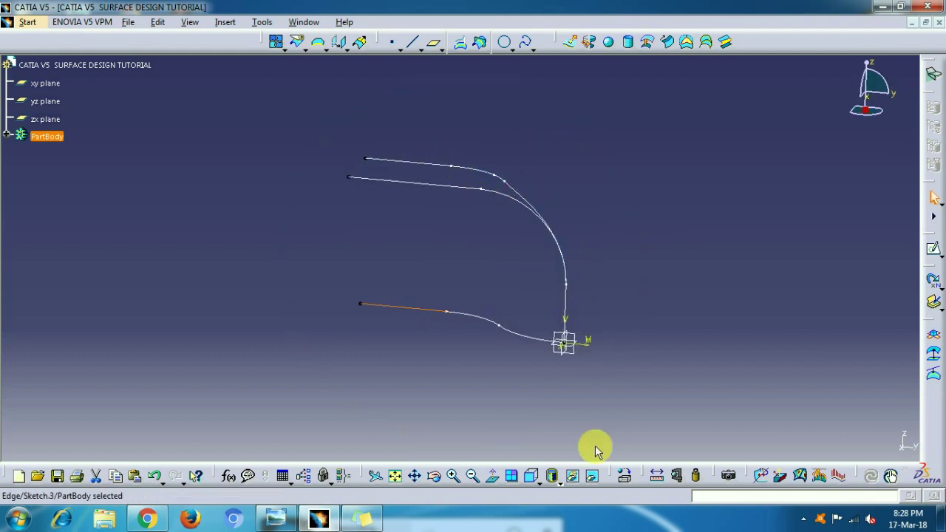
click(544, 485)
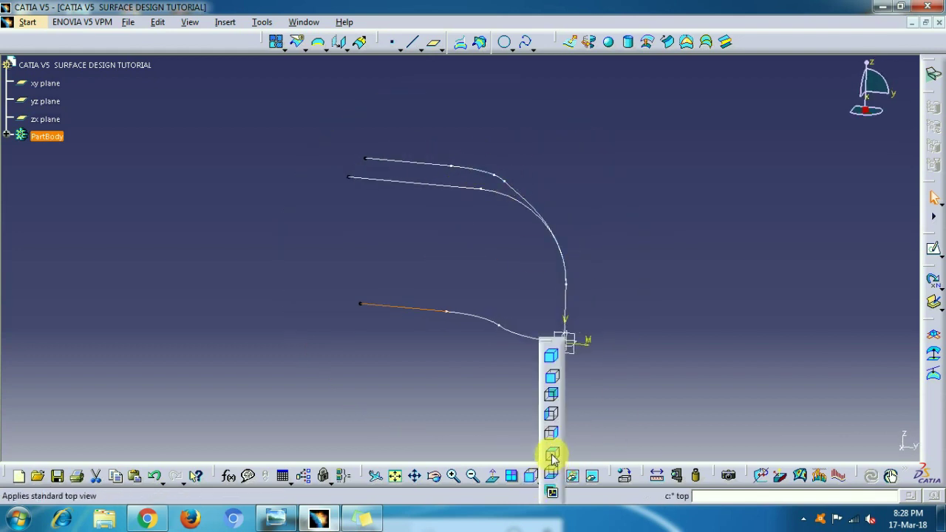
click(552, 457)
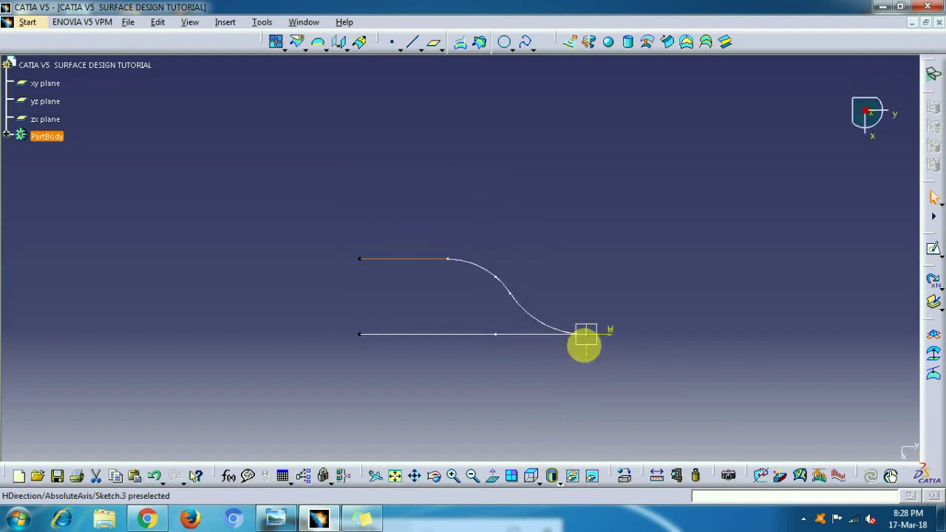
mouse_move(460, 315)
middle_down()
mouse_move(466, 275)
mouse_move(457, 250)
middle_up()
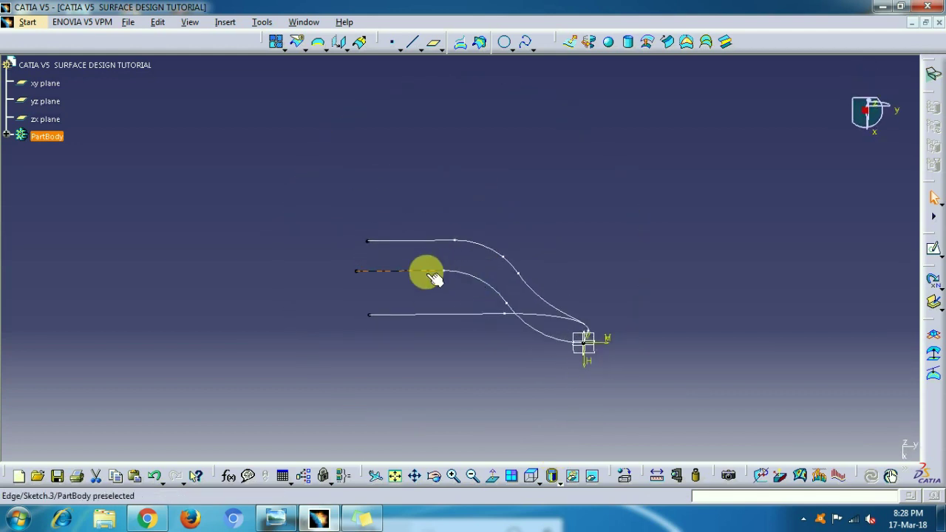
Step: Hide the two source sketches, Sketch.2 and Sketch.3, leaving only the 3D intersection curve displayed
right_click(459, 315)
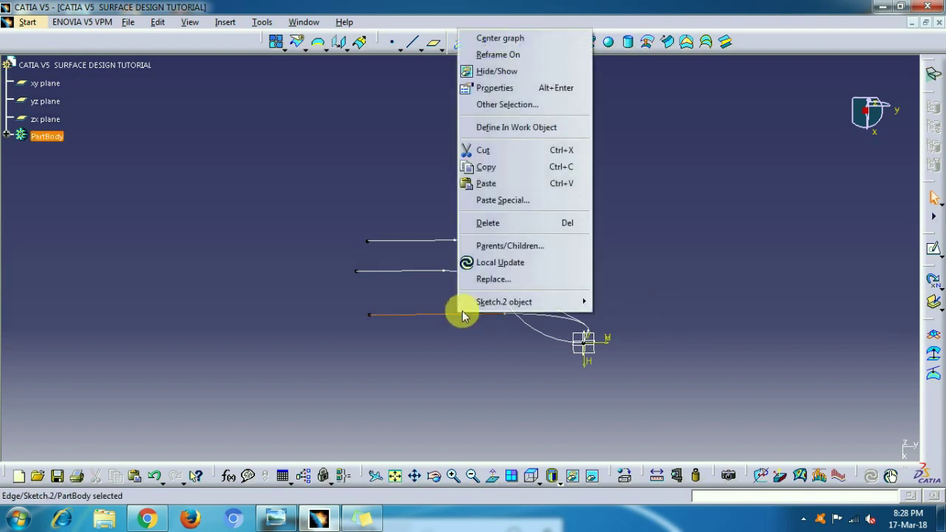
click(508, 74)
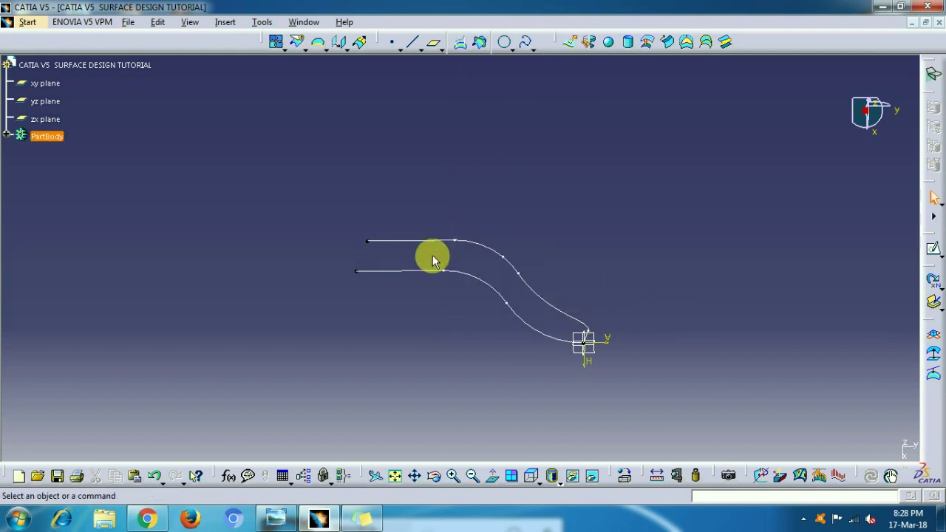
right_click(421, 270)
click(472, 265)
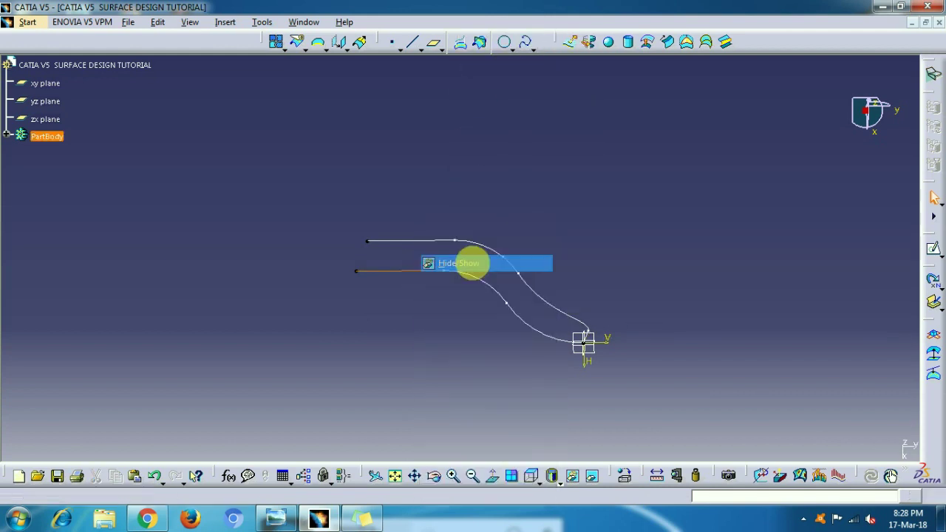
middle_drag(642, 339, 648, 276)
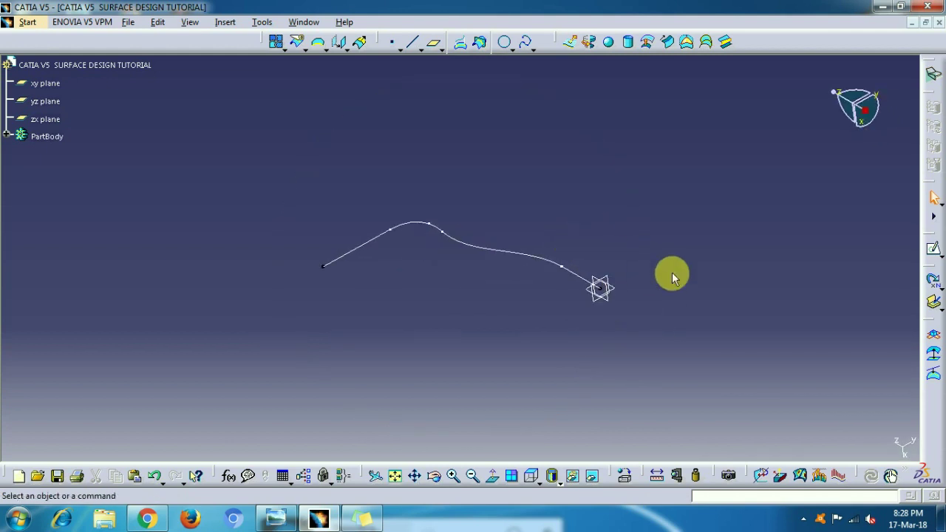
Step: Start a sketch on the xy plane and draw a circle centred on the origin at the end of the intersection curve
middle_drag(621, 327, 676, 296)
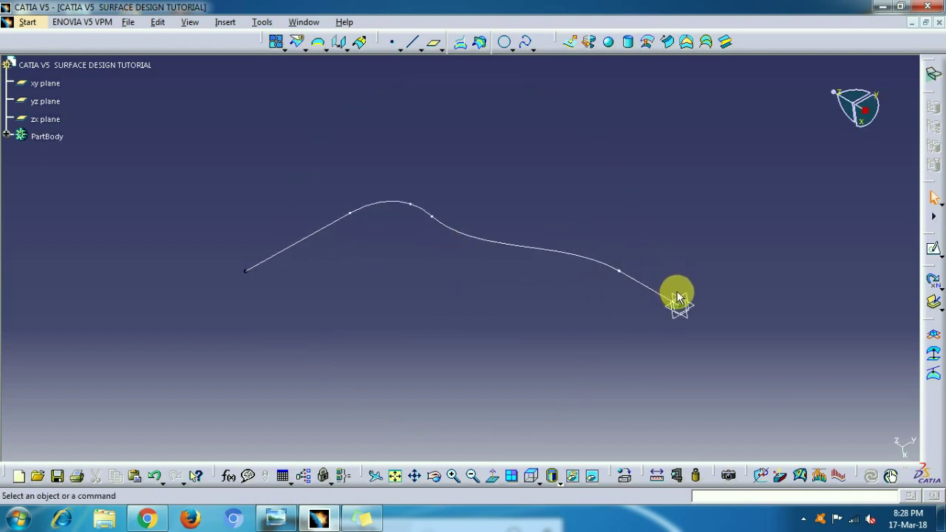
click(934, 252)
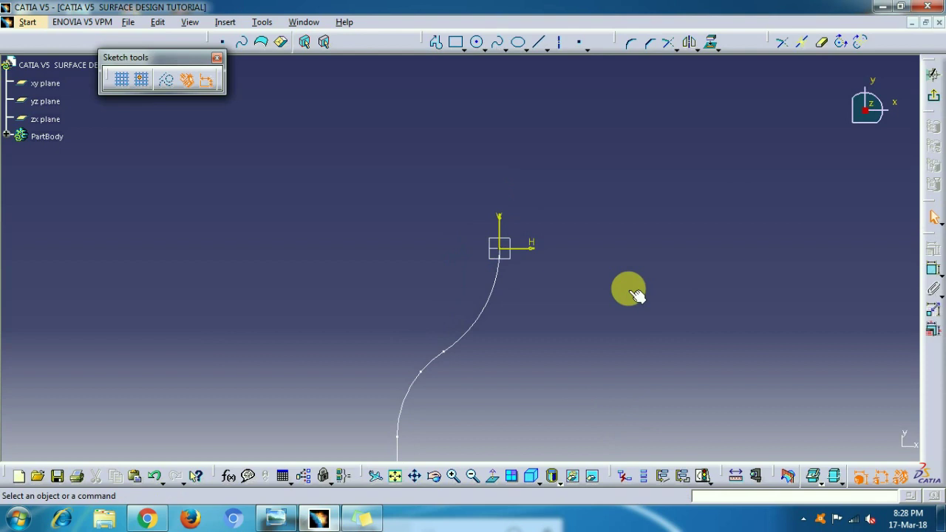
click(478, 44)
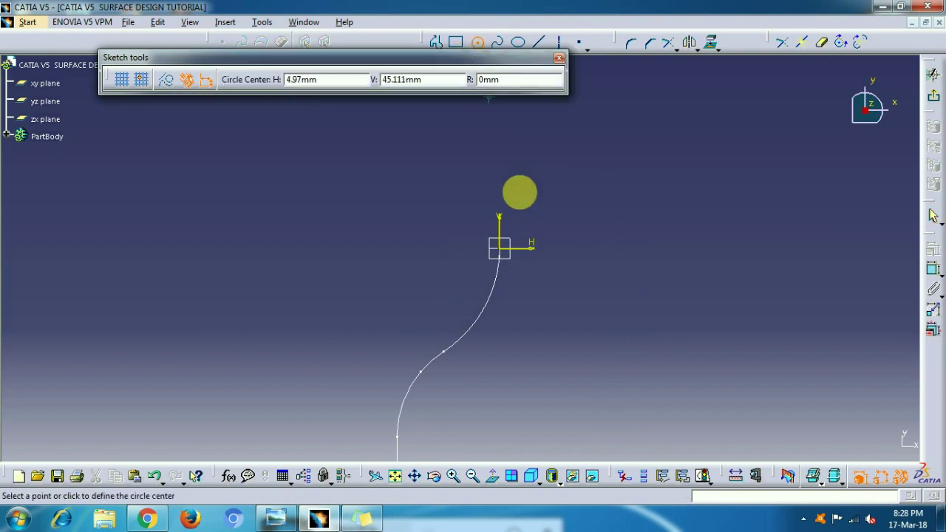
click(501, 250)
click(538, 213)
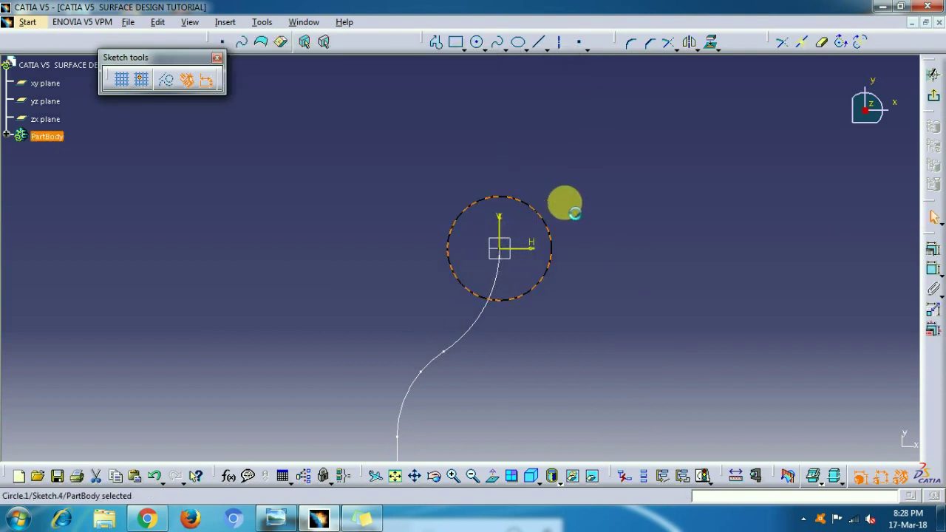
Step: Dimension the circle's diameter as 50 mm and exit the sketch
click(934, 271)
click(543, 222)
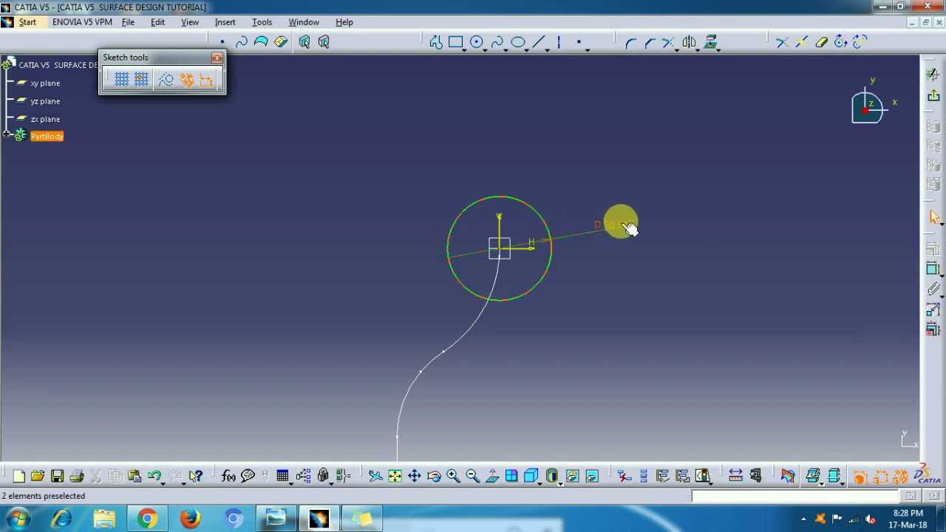
double_click(615, 224)
text(50mm)
key(Return)
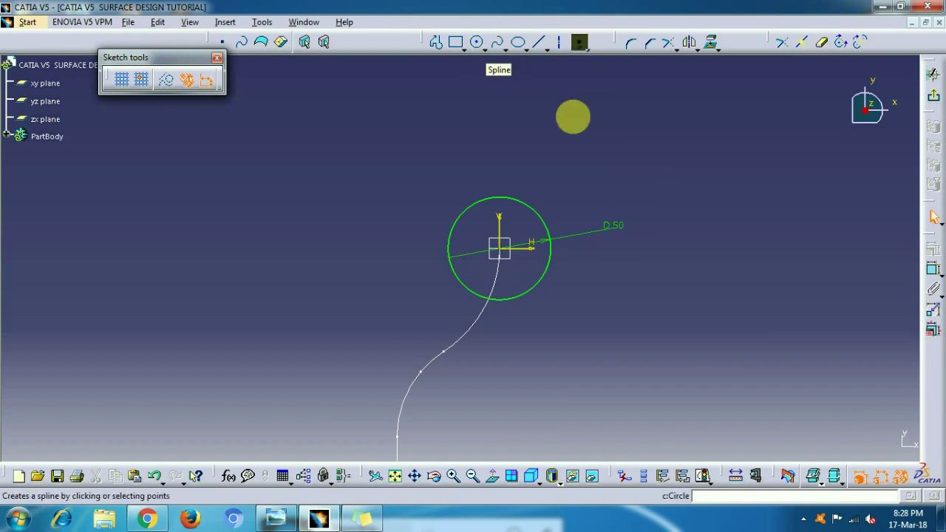
click(935, 100)
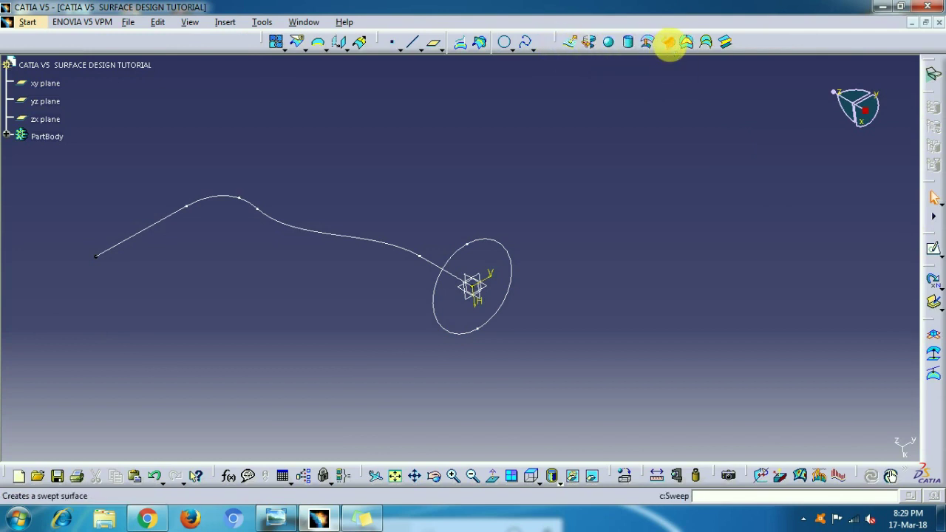
Step: Create a swept surface with the circle sketch as profile and the intersection curve as guide curve
click(667, 42)
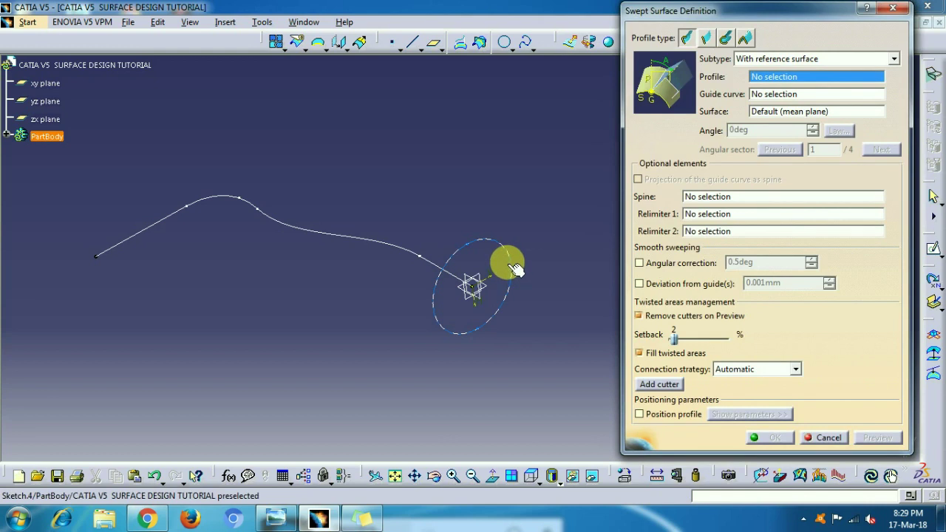
click(506, 250)
click(399, 256)
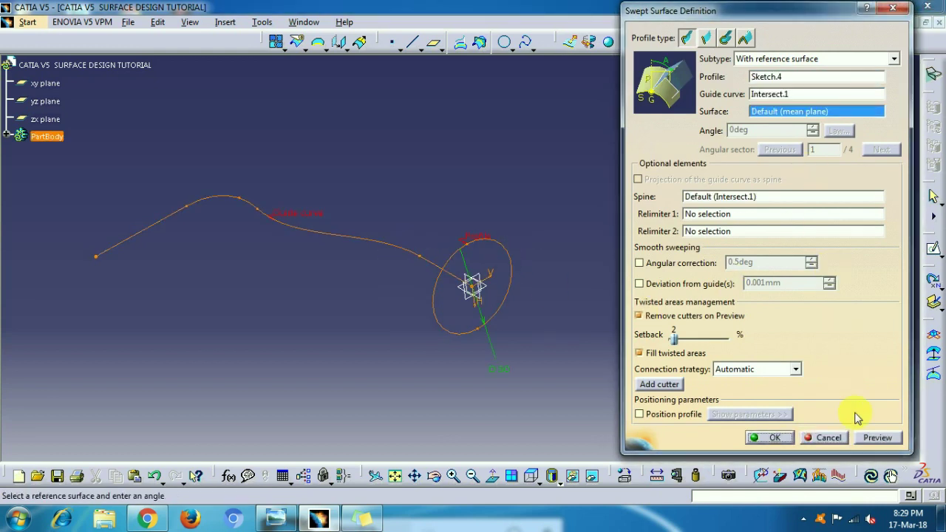
click(876, 439)
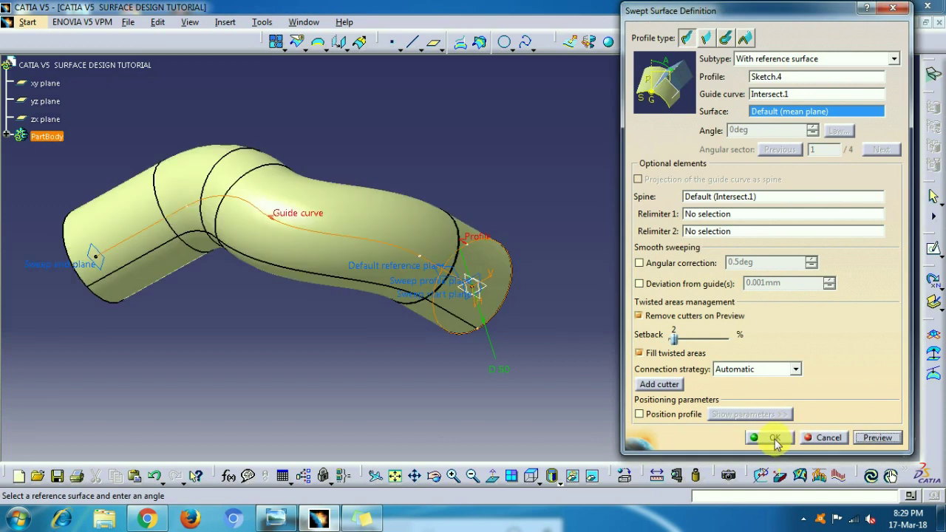
click(774, 438)
Step: Close the pipe end opposite the profile circle with a Fill surface bounded by the sweep's circular end edge
middle_drag(556, 220, 364, 127)
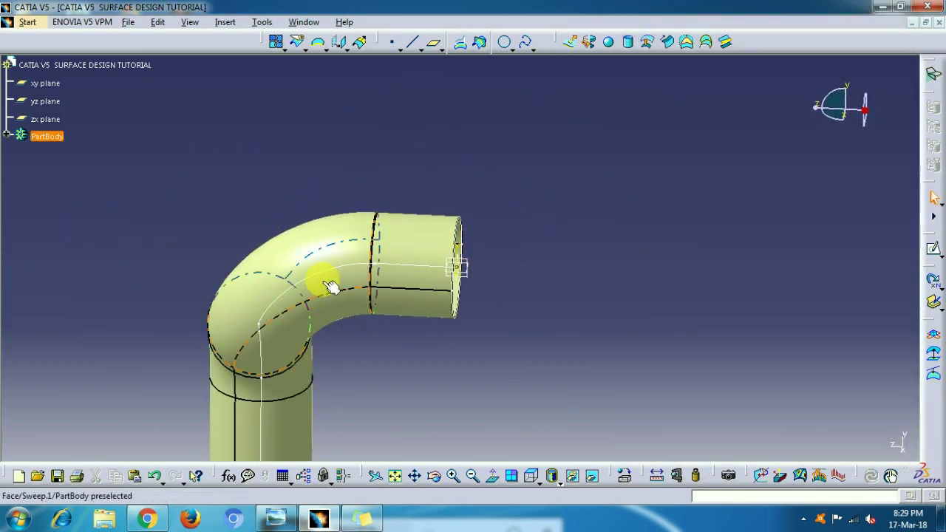
middle_drag(285, 202, 595, 215)
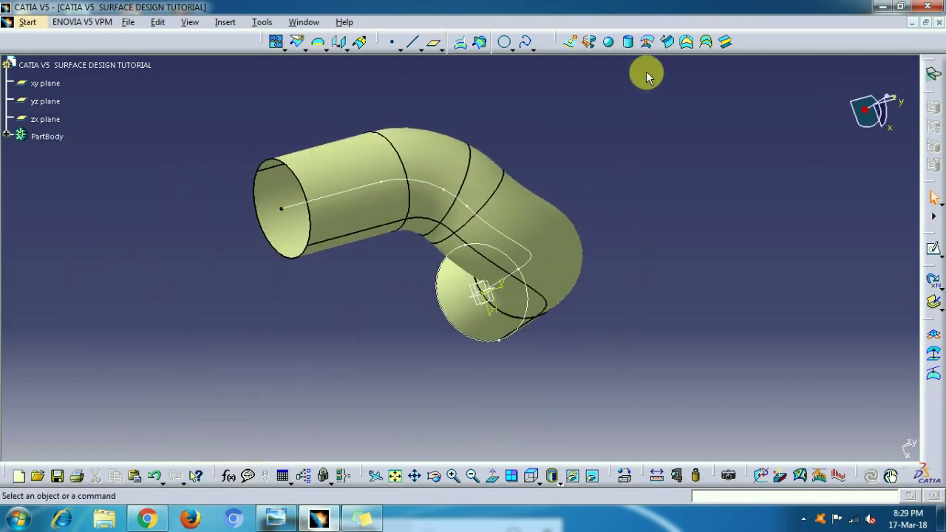
click(687, 42)
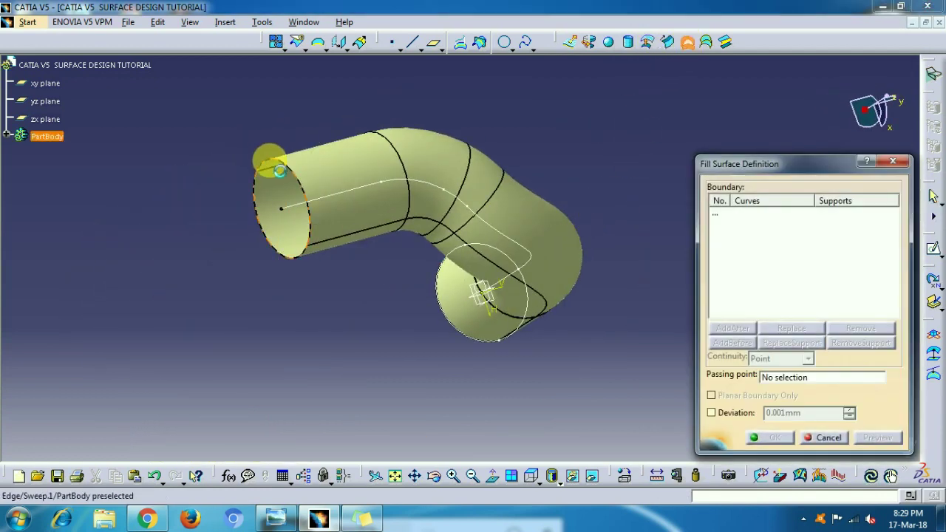
click(277, 167)
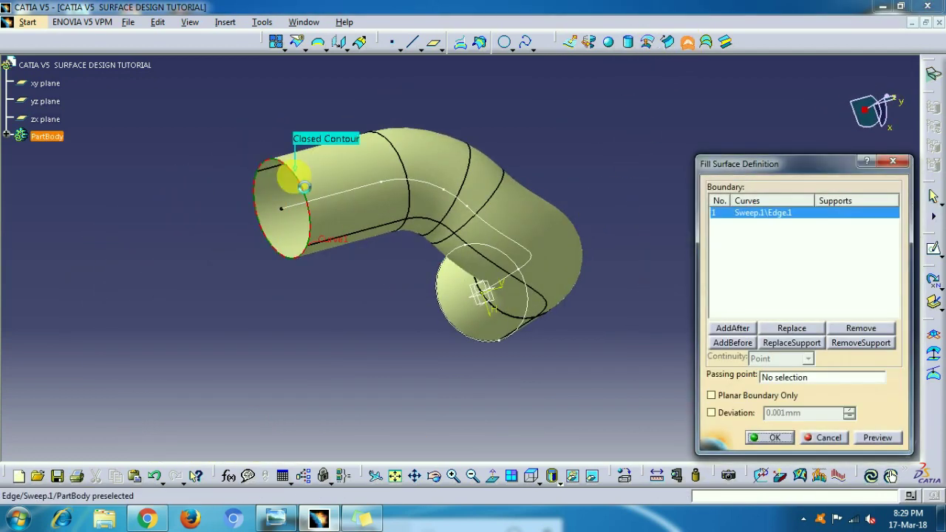
click(773, 437)
Step: Check the triangular flange's shape and dimensions in the reference drawing in Windows Photo Viewer, then return to CATIA
middle_drag(710, 266, 296, 186)
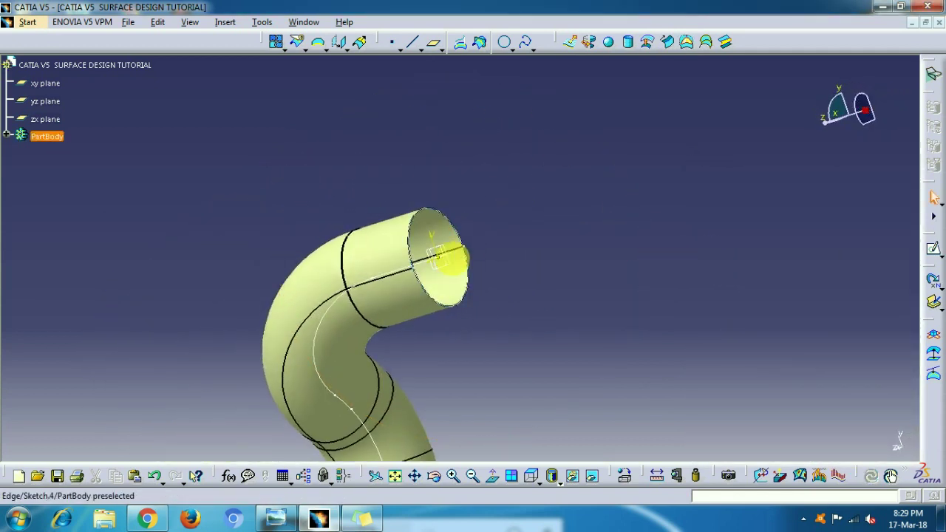
middle_drag(433, 360, 556, 239)
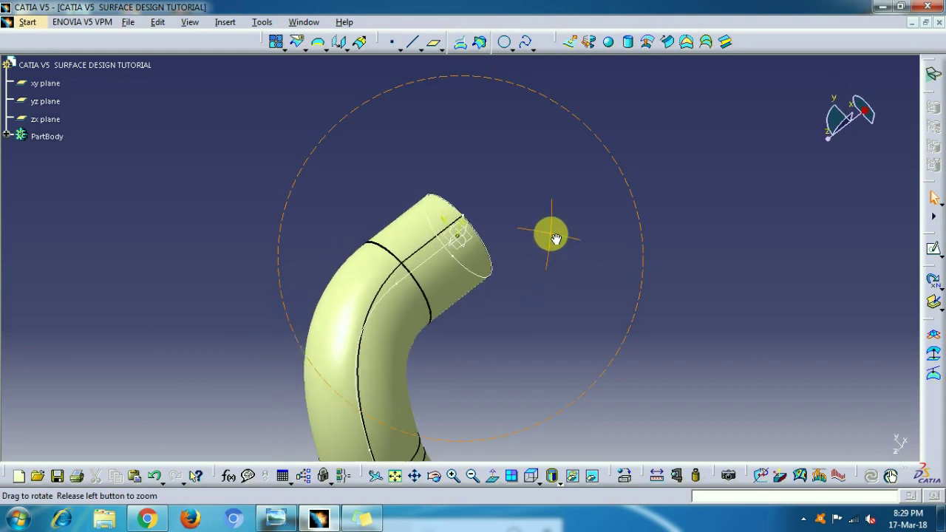
click(278, 519)
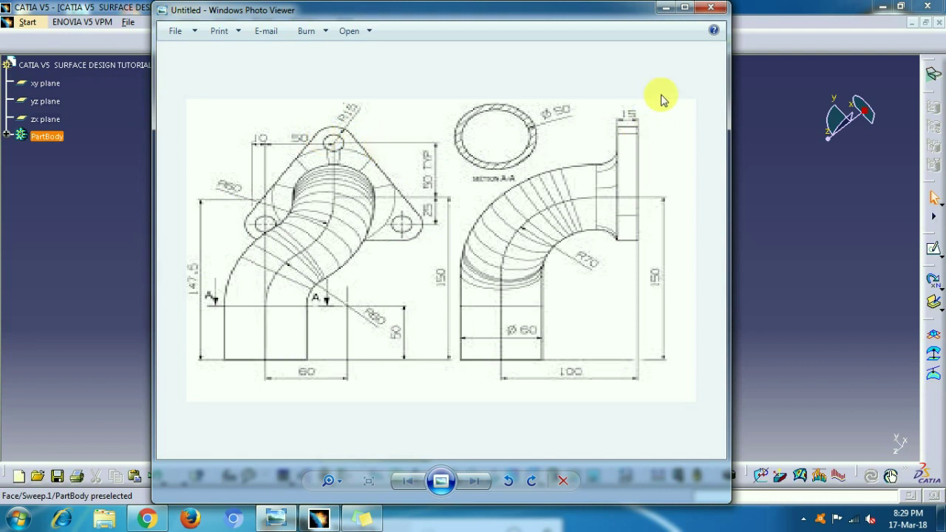
click(664, 9)
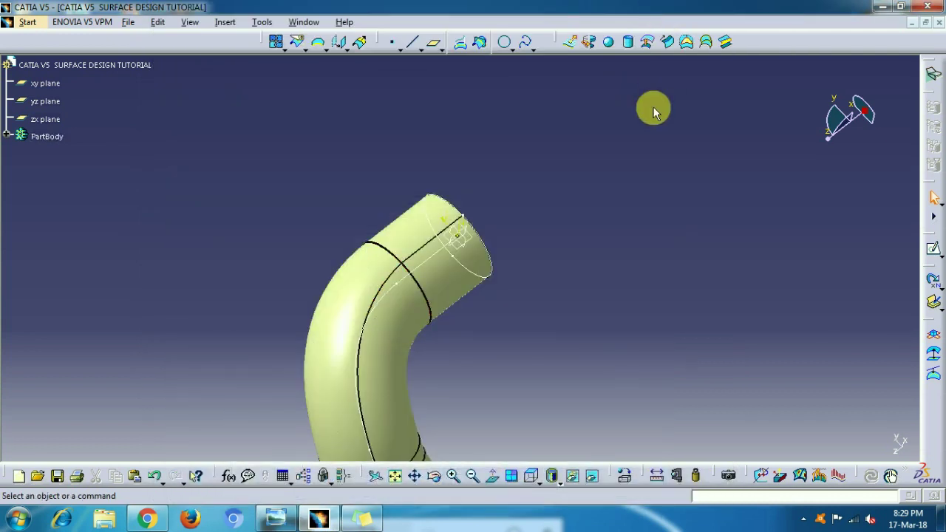
middle_drag(560, 186, 612, 210)
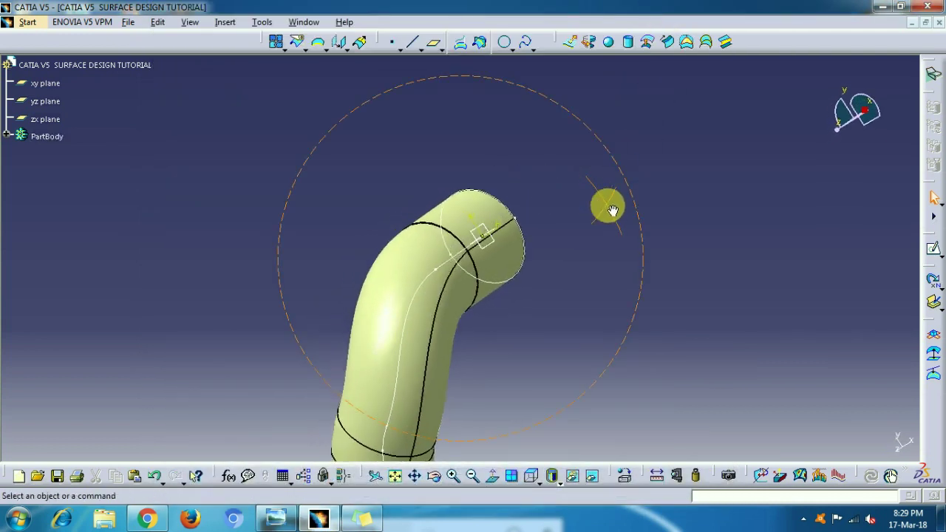
click(489, 232)
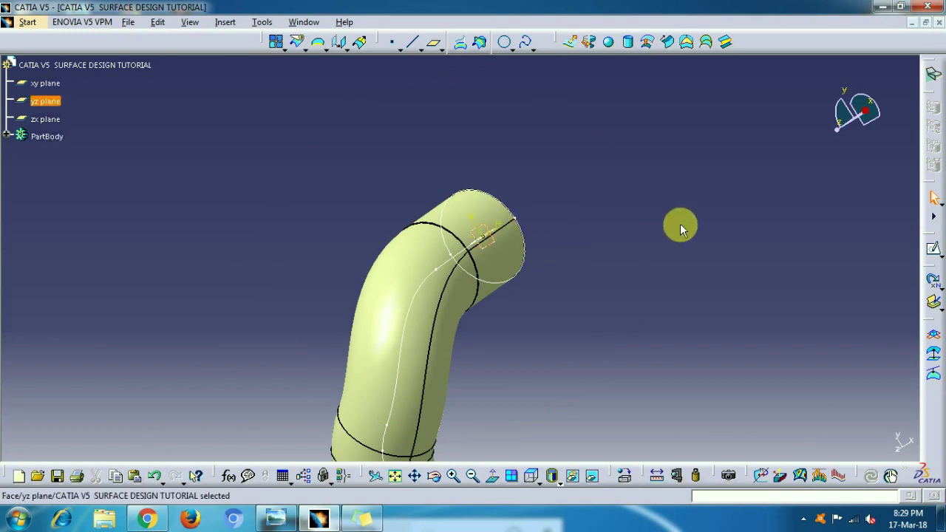
click(934, 252)
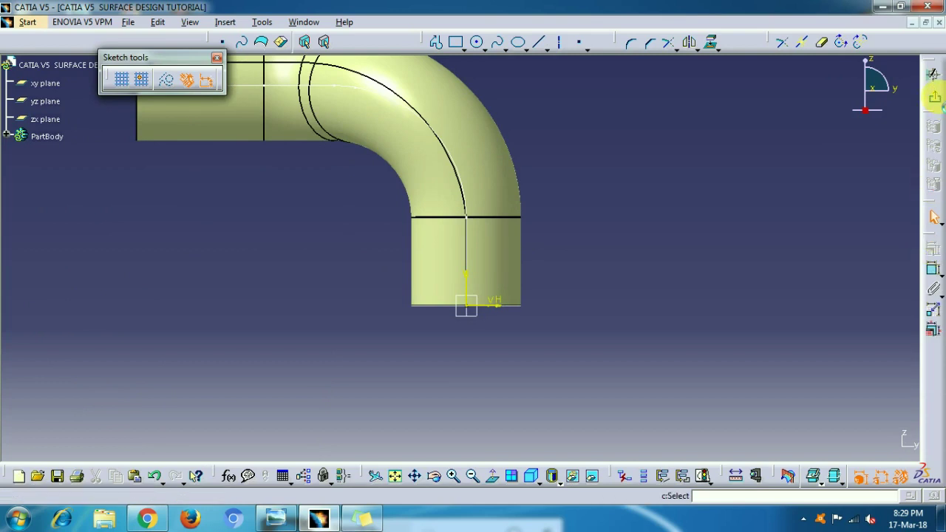
click(935, 98)
Step: On the xy plane, sketch a closed triangle around the pipe end, apex on the vertical axis, horizontal base about 20 mm below the origin
mouse_move(642, 158)
middle_down()
mouse_move(568, 158)
mouse_move(623, 171)
middle_up()
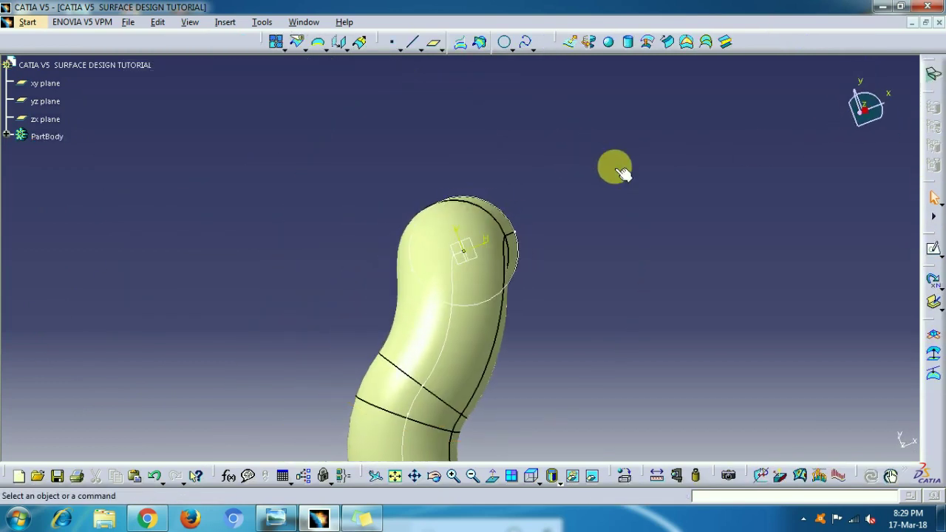
click(481, 250)
click(934, 250)
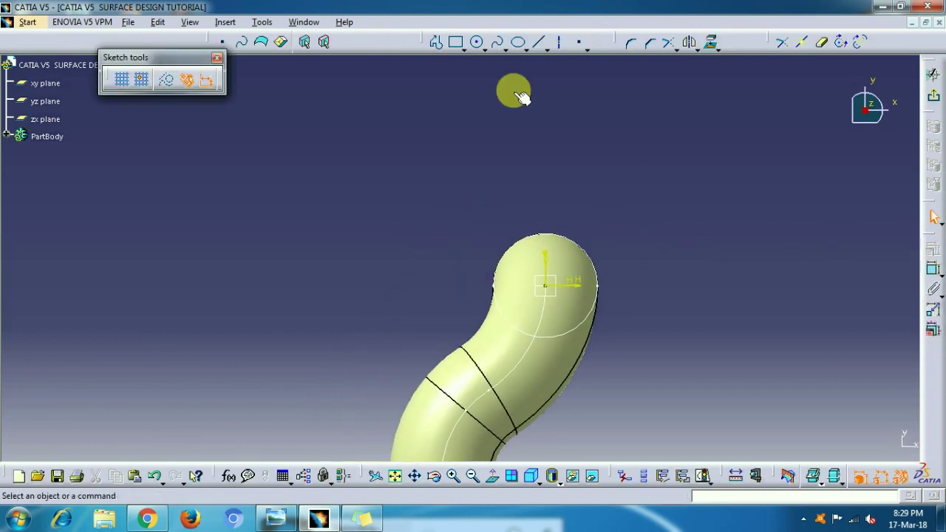
click(437, 43)
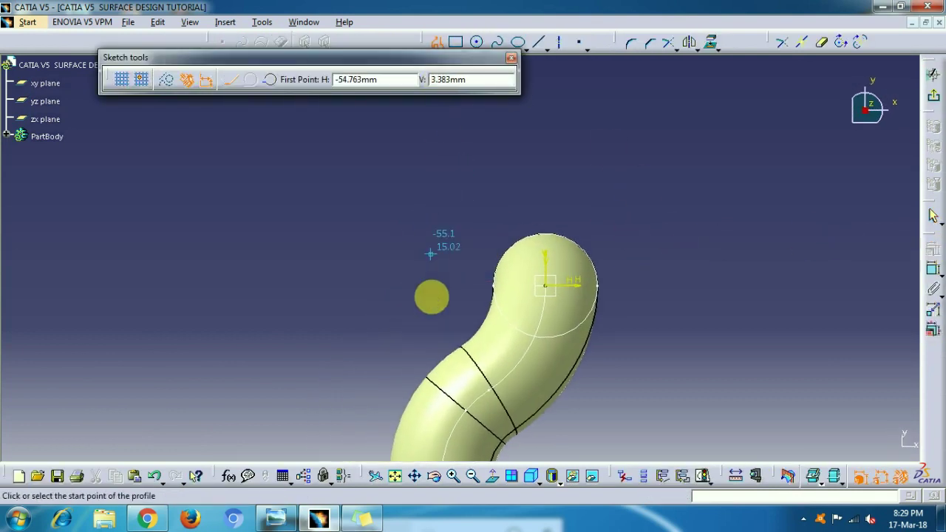
click(418, 325)
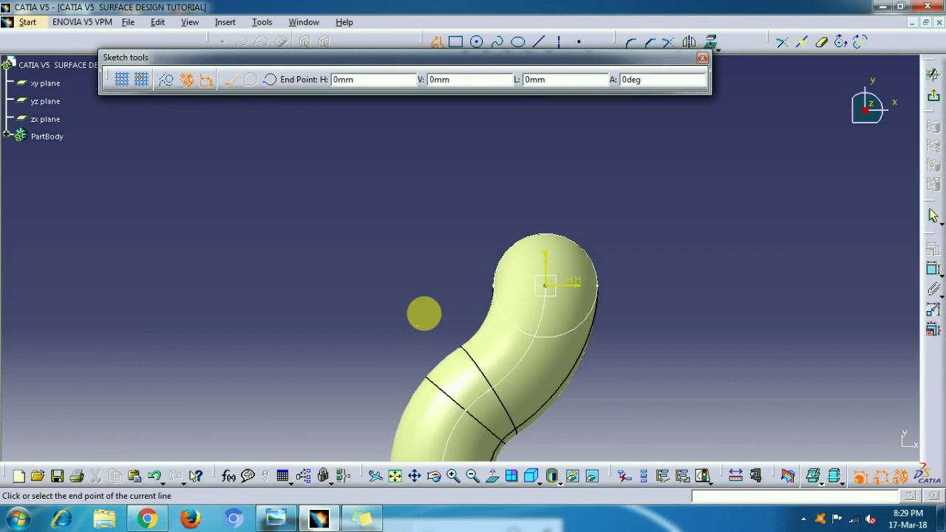
click(546, 113)
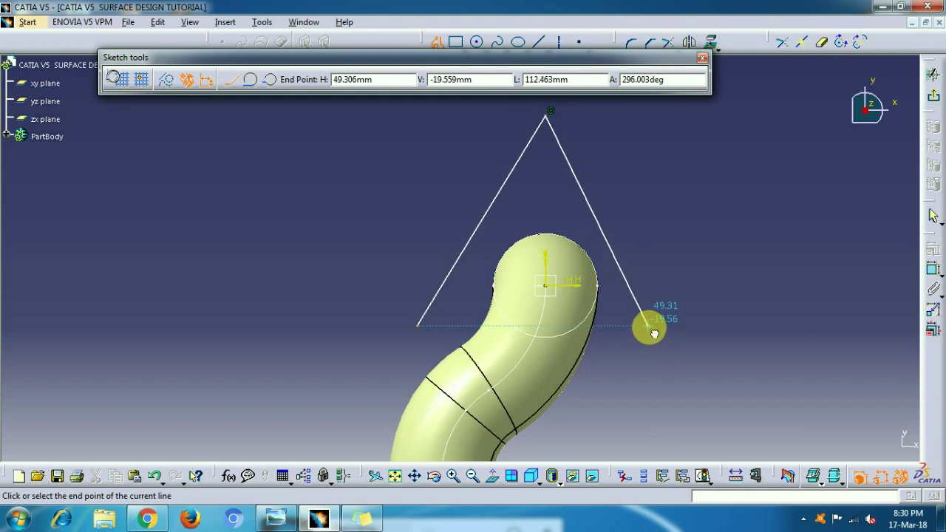
click(649, 326)
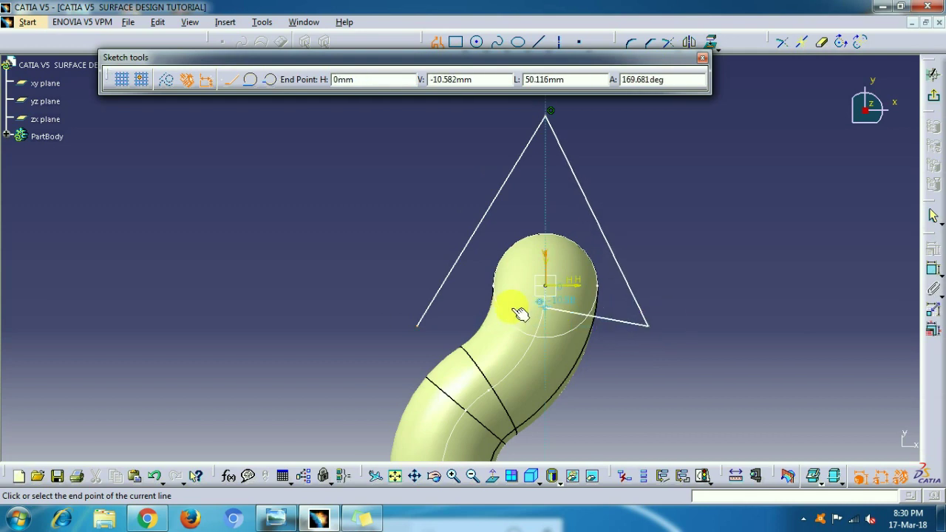
click(417, 326)
click(416, 205)
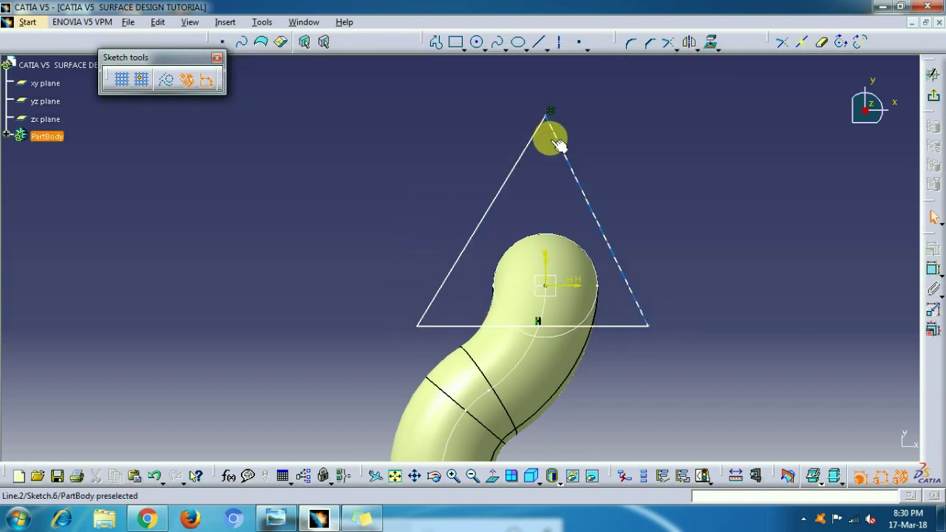
click(507, 183)
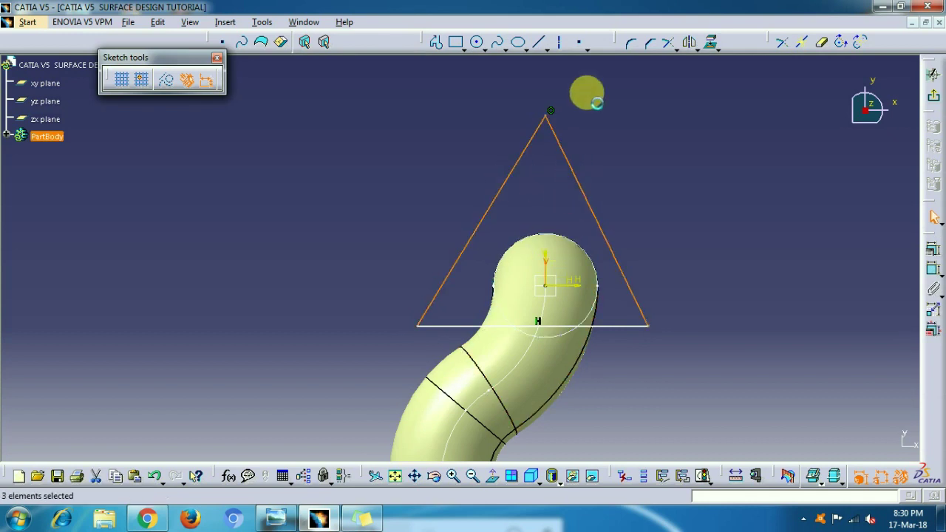
click(932, 249)
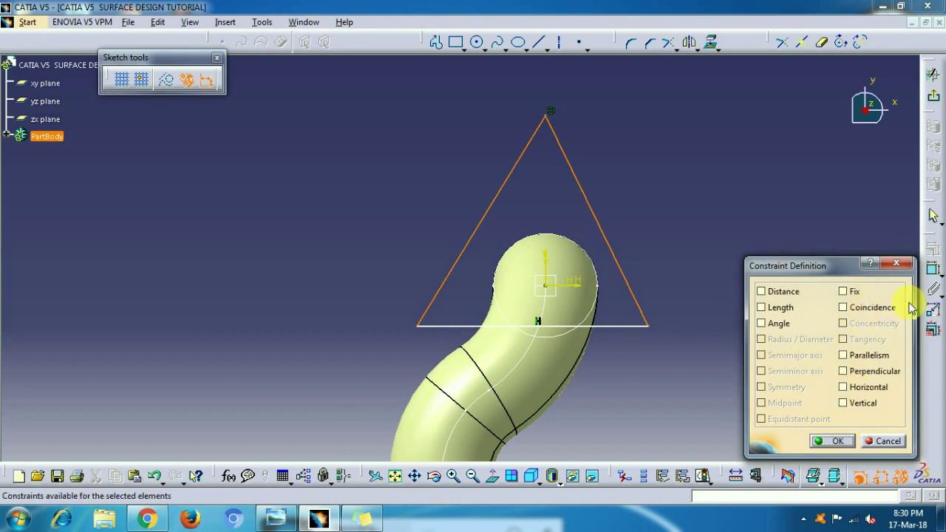
click(899, 263)
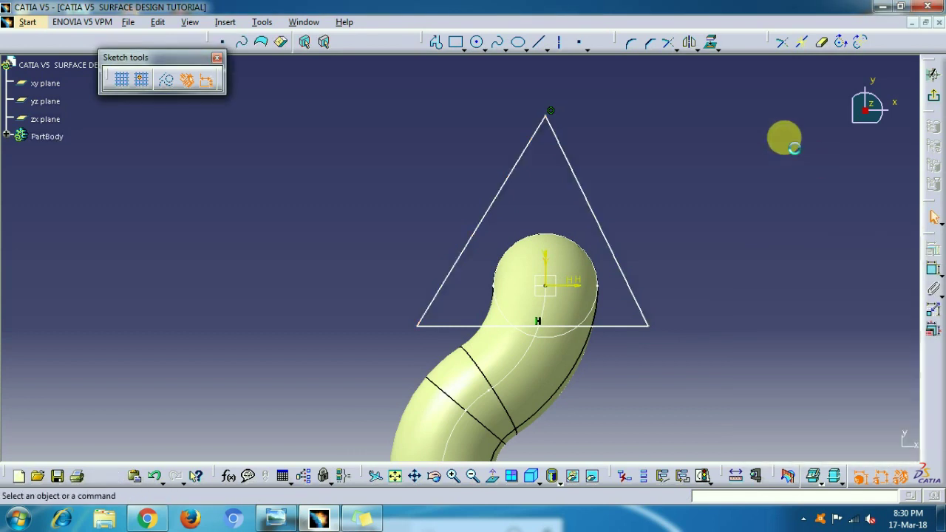
Step: Constrain the triangle's two slanted sides to be symmetric about the vertical axis
click(500, 190)
ctrl+click(581, 190)
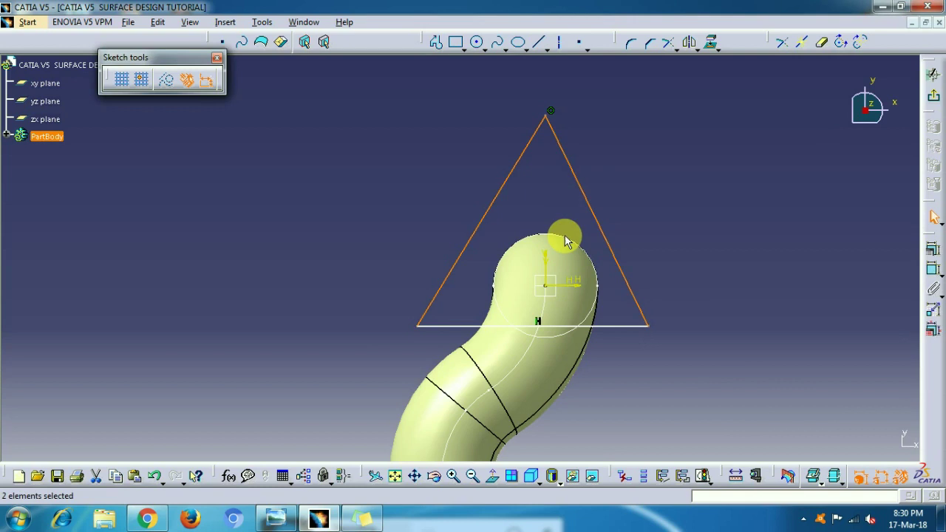
click(931, 252)
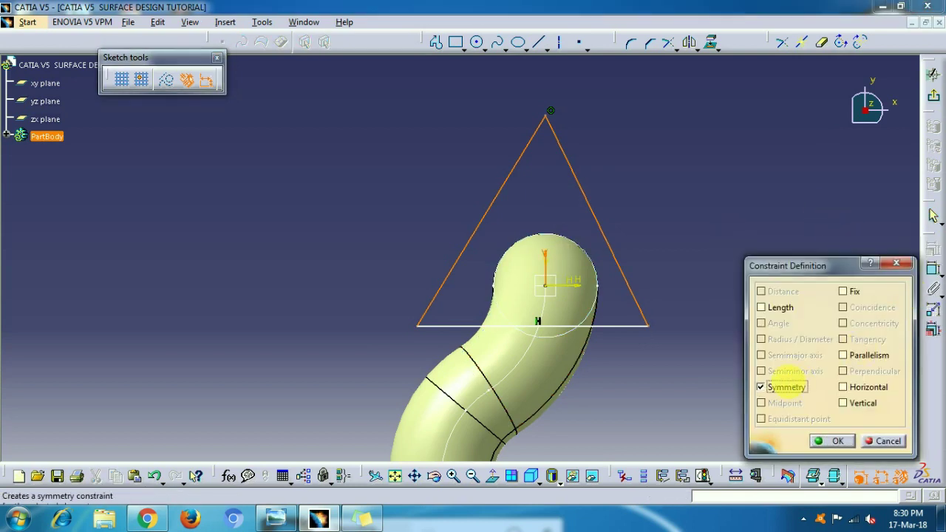